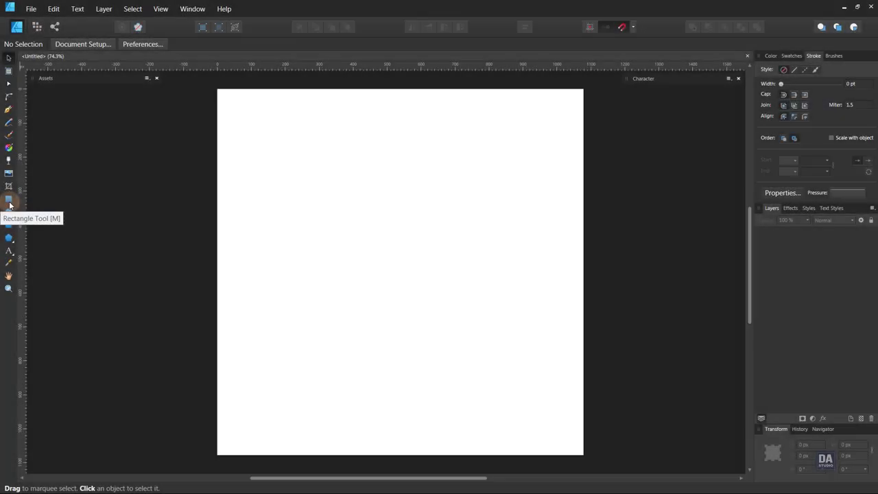
Draw a rectangle covering the whole square page and fill it dark grey
click(9, 199)
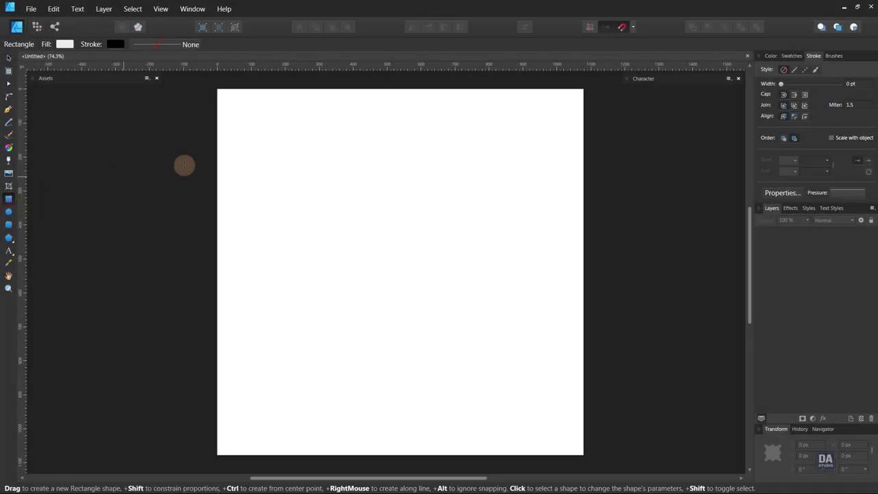
drag(218, 89, 584, 454)
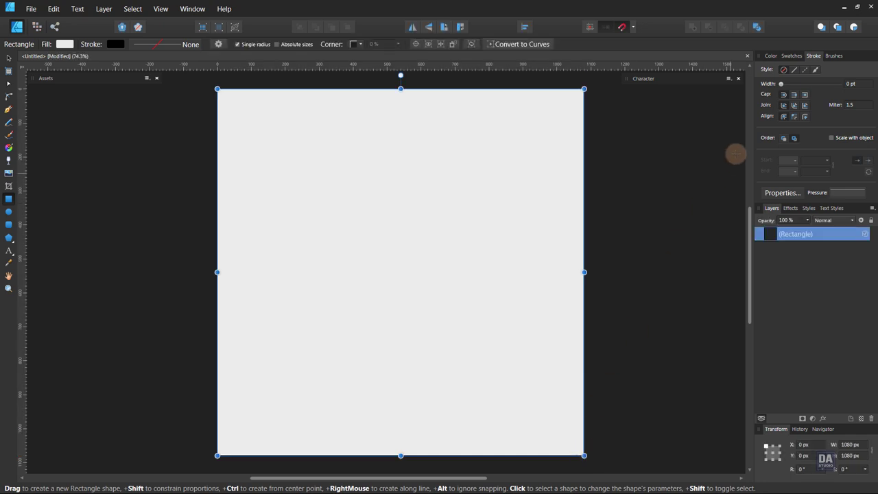
click(772, 56)
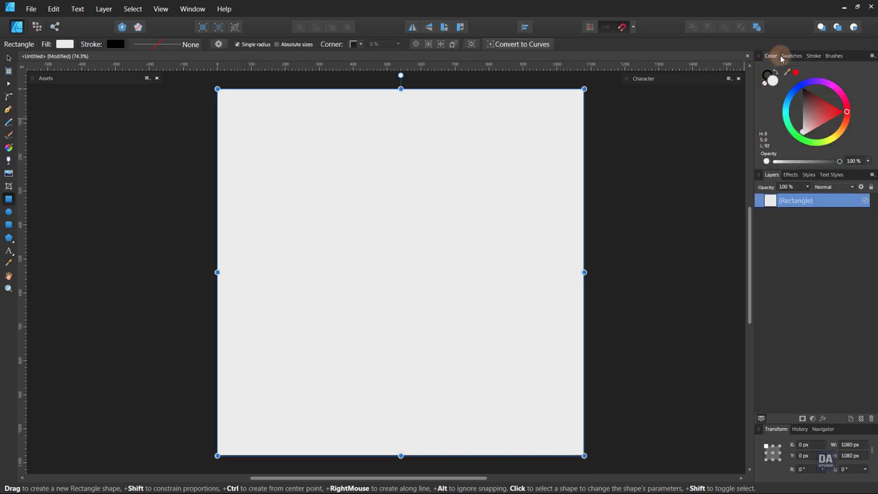
drag(804, 96, 801, 102)
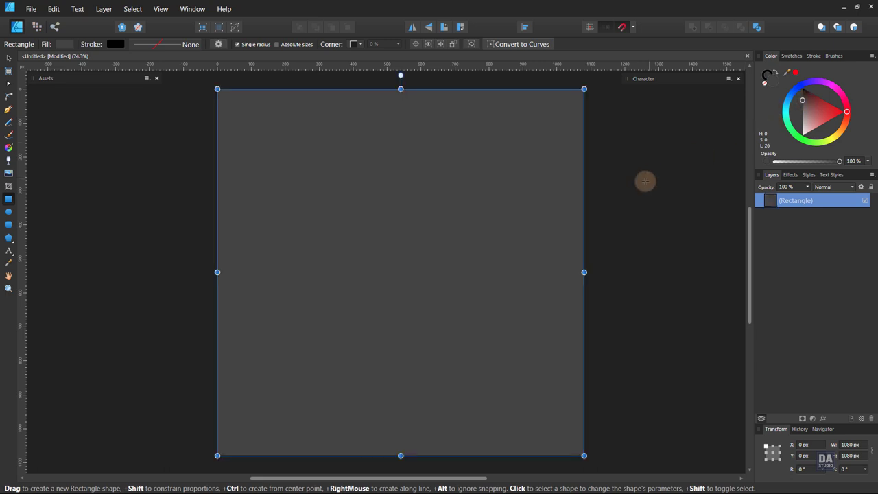
click(645, 181)
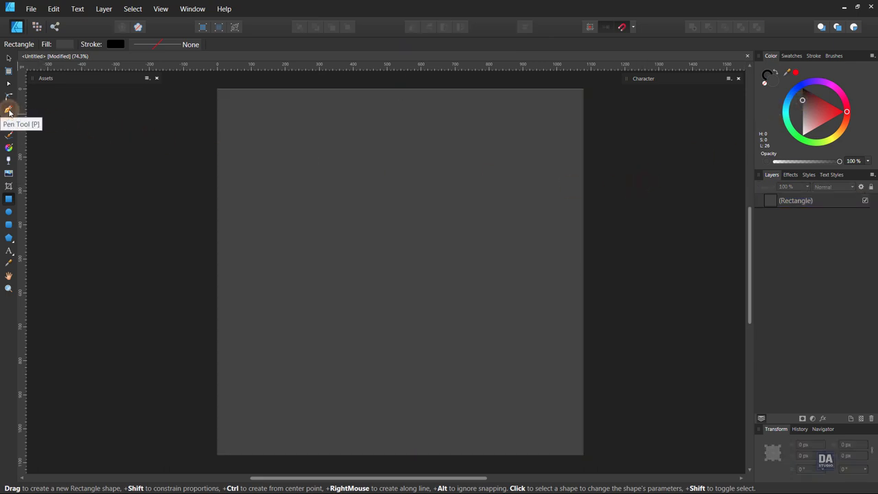
Draw a white vertical line near the left edge and a slanted line across the page
click(9, 111)
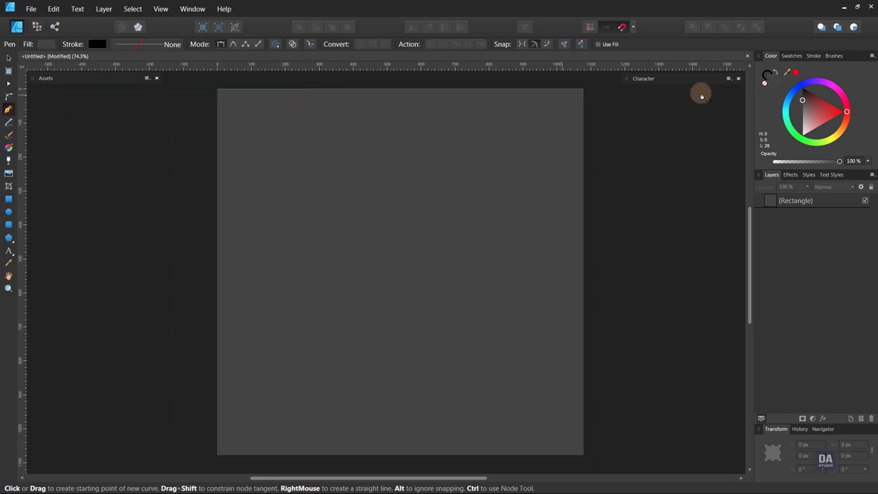
drag(828, 124, 804, 136)
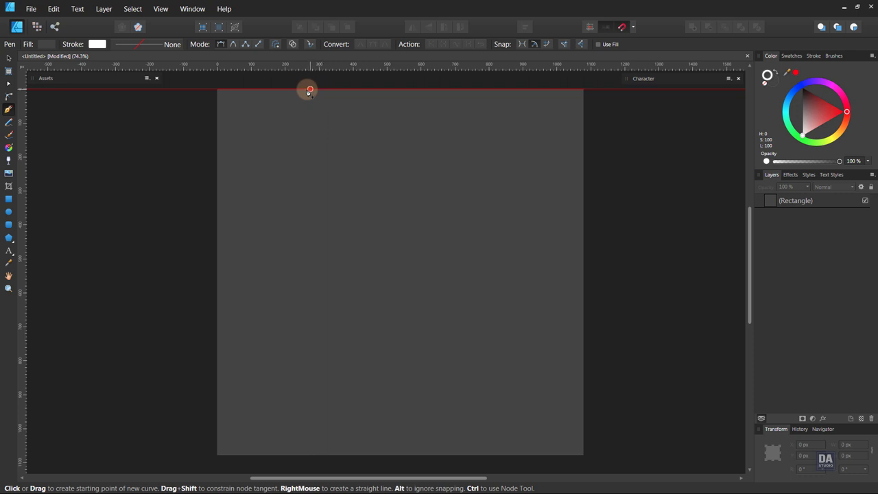
click(311, 89)
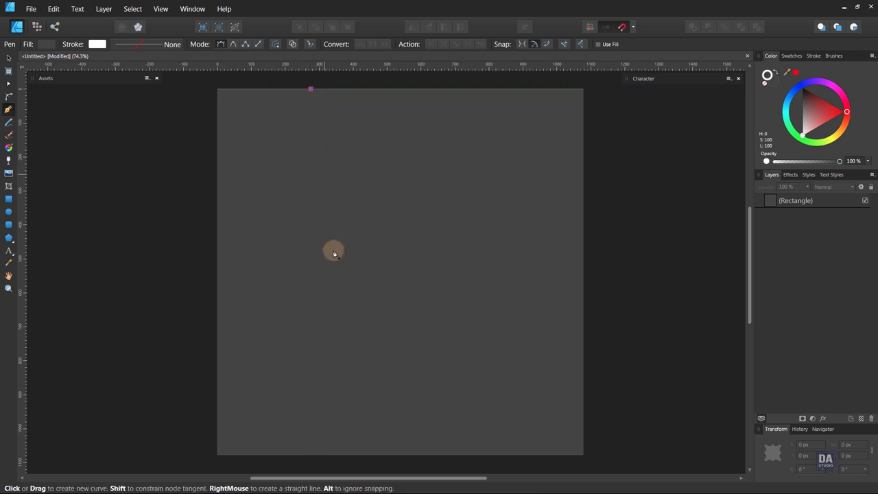
click(311, 455)
key(Escape)
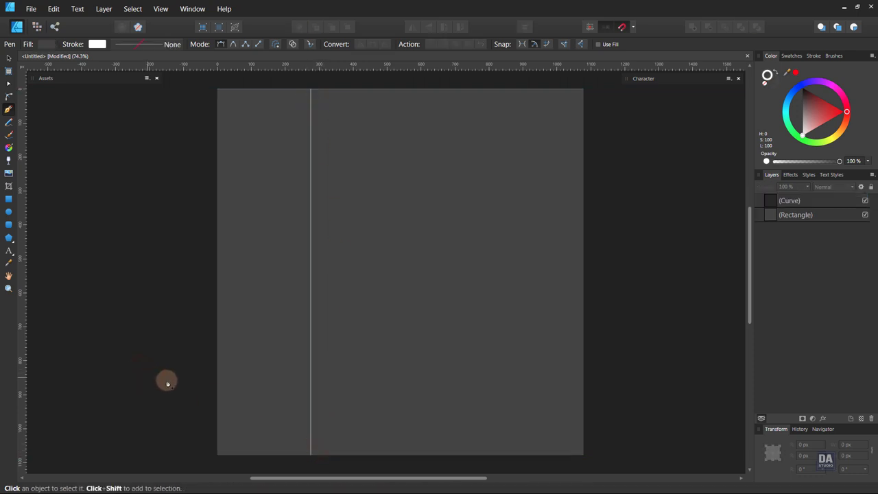
click(218, 393)
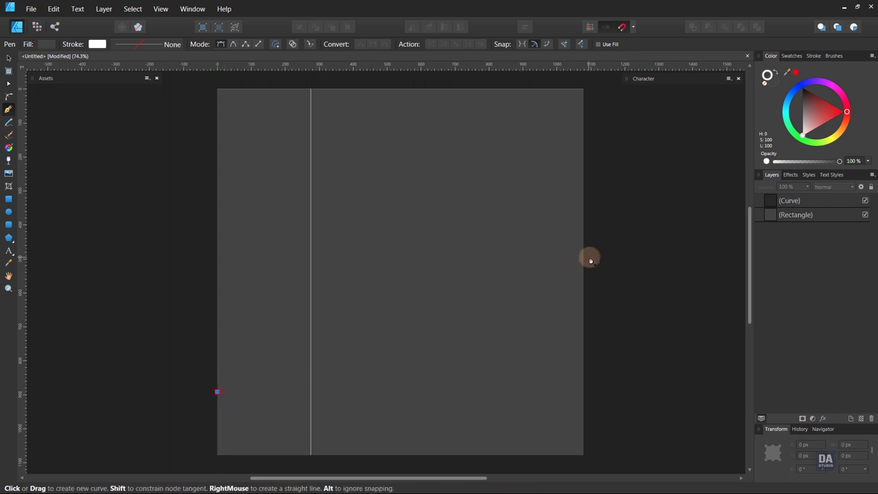
click(583, 274)
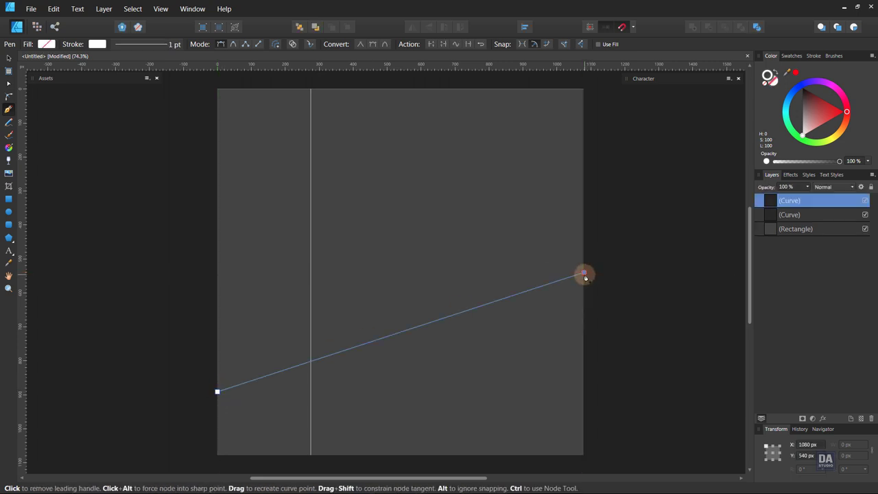
key(Escape)
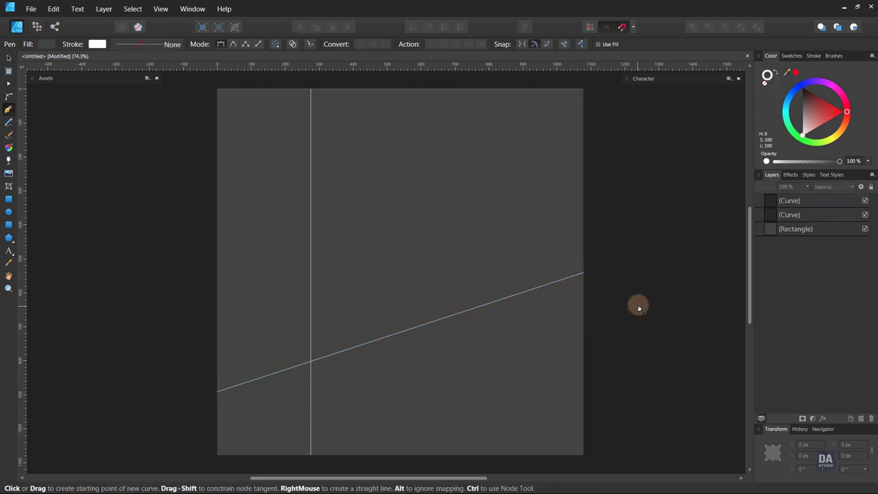
Close the slanted line into a lower-page wedge filled mid grey
click(782, 201)
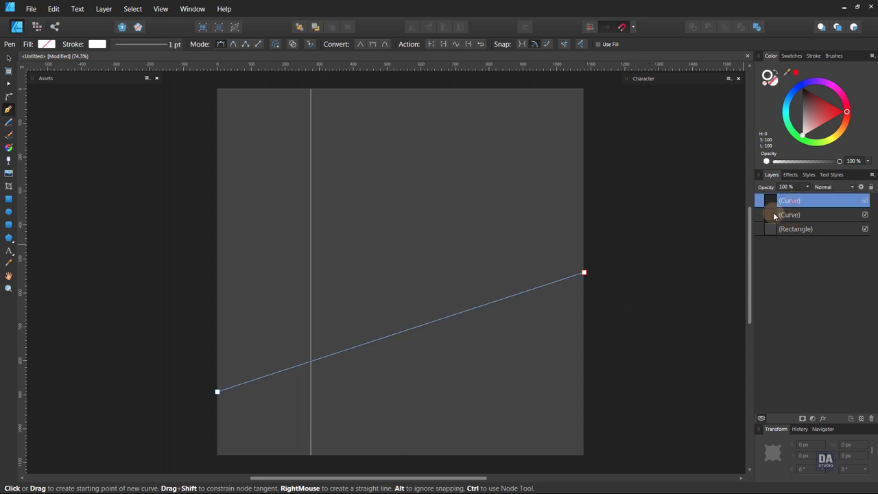
click(584, 273)
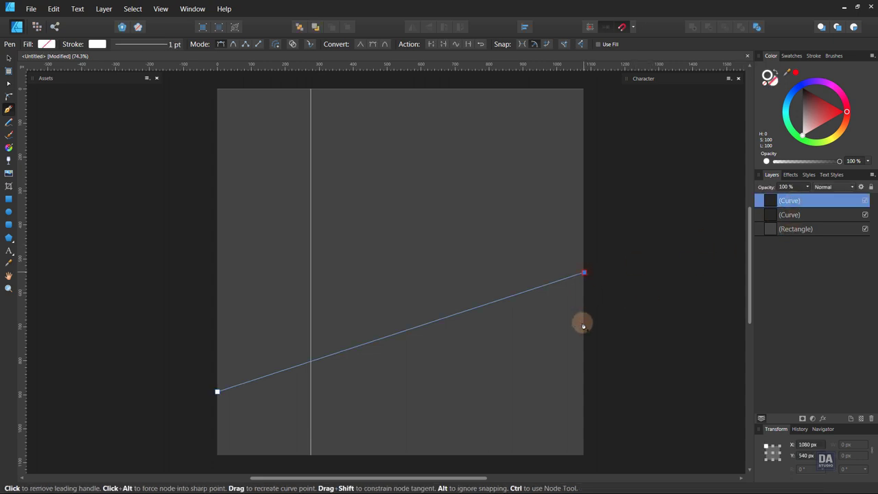
click(584, 455)
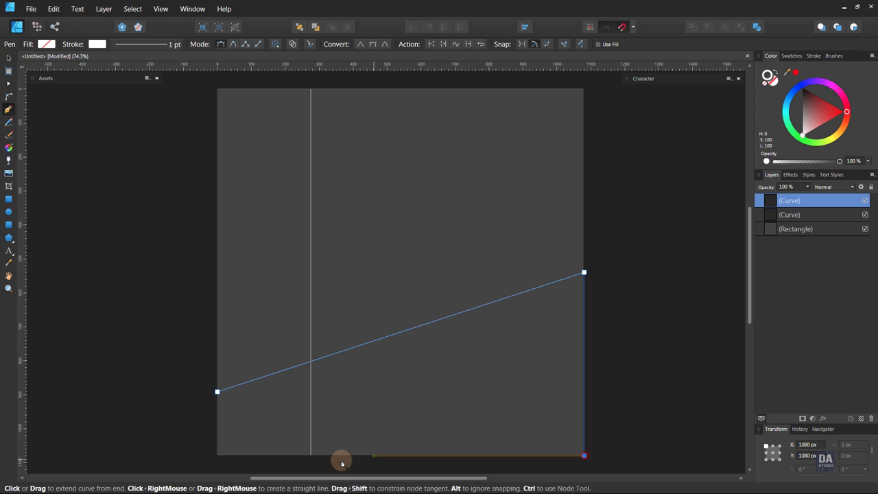
click(217, 455)
click(218, 391)
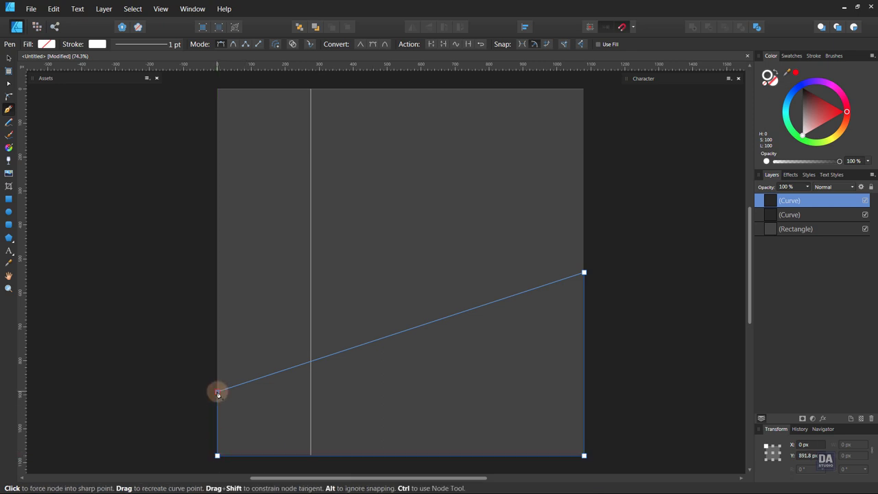
click(785, 88)
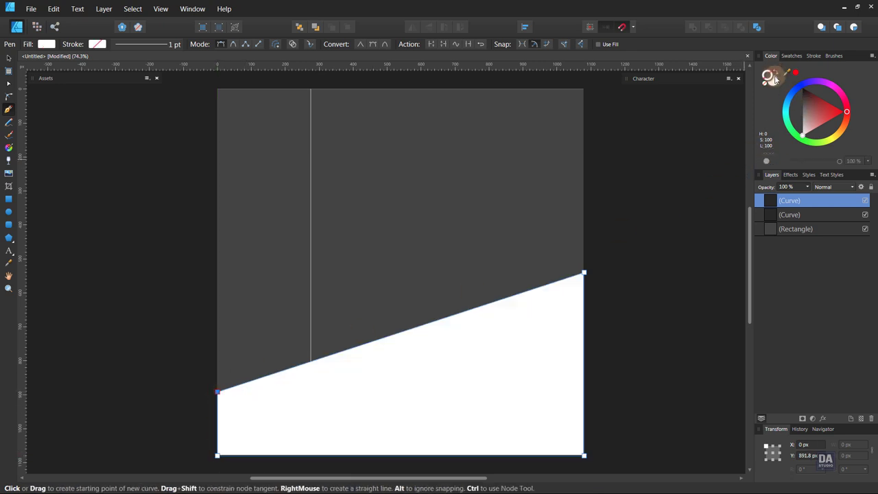
mouse_move(798, 114)
mouse_down()
mouse_move(806, 108)
mouse_move(801, 117)
mouse_up()
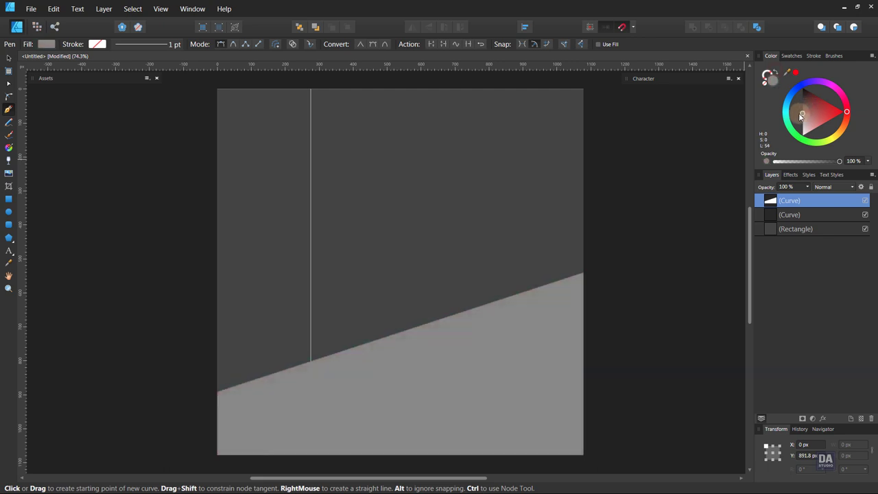
Close the vertical line into a left-edge strip filled medium grey
click(807, 214)
drag(807, 214, 806, 192)
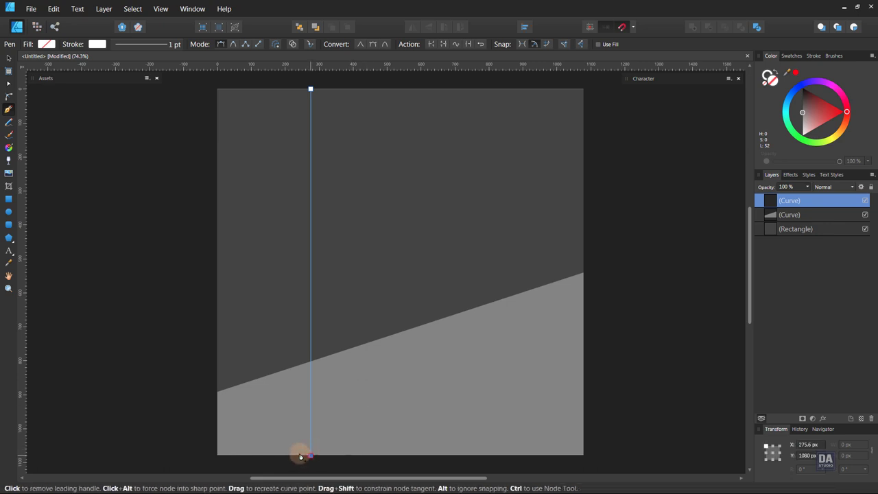
click(218, 455)
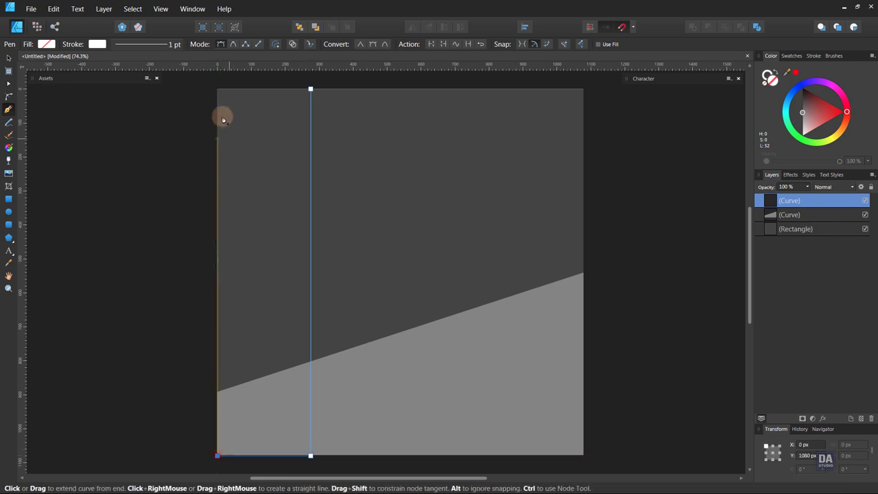
click(218, 90)
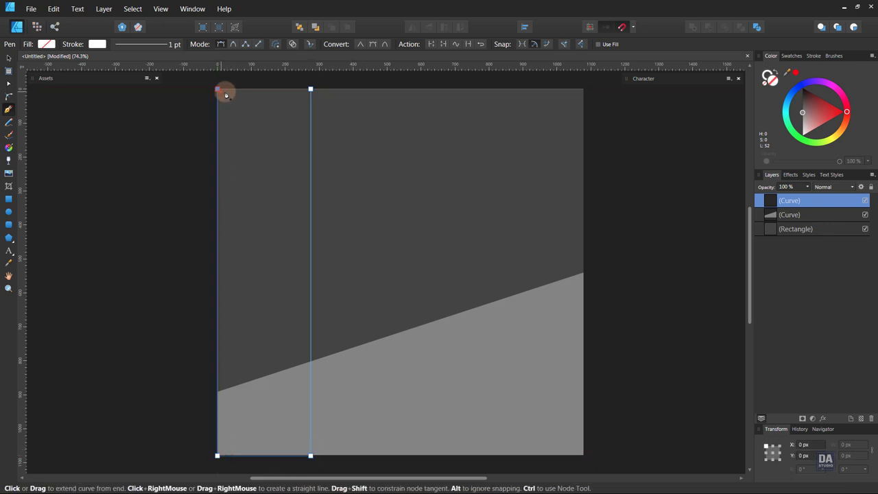
click(310, 90)
click(775, 70)
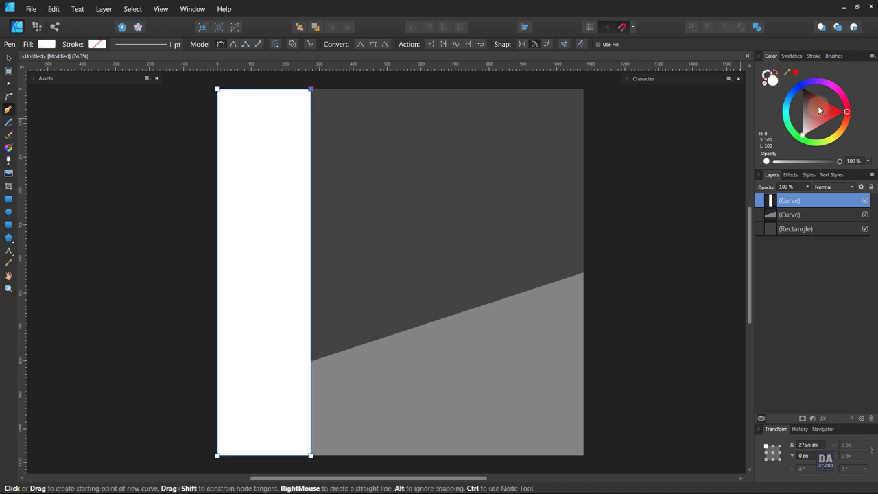
click(803, 102)
drag(801, 99, 800, 104)
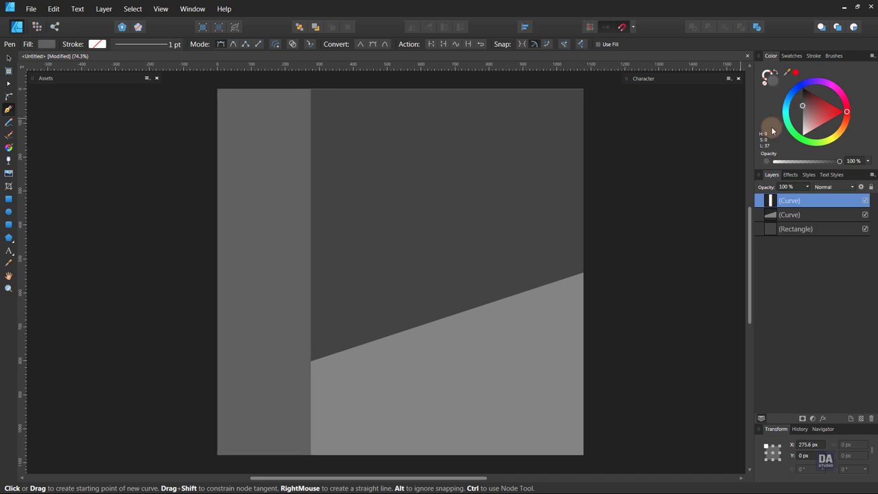
Select all three grey shapes and split their overlaps into separate pieces
key(v)
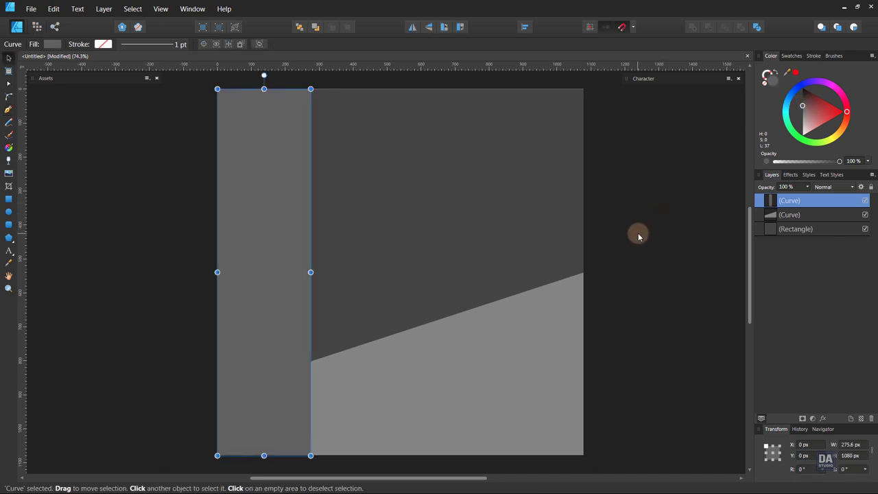
click(637, 234)
click(815, 200)
shift+click(819, 215)
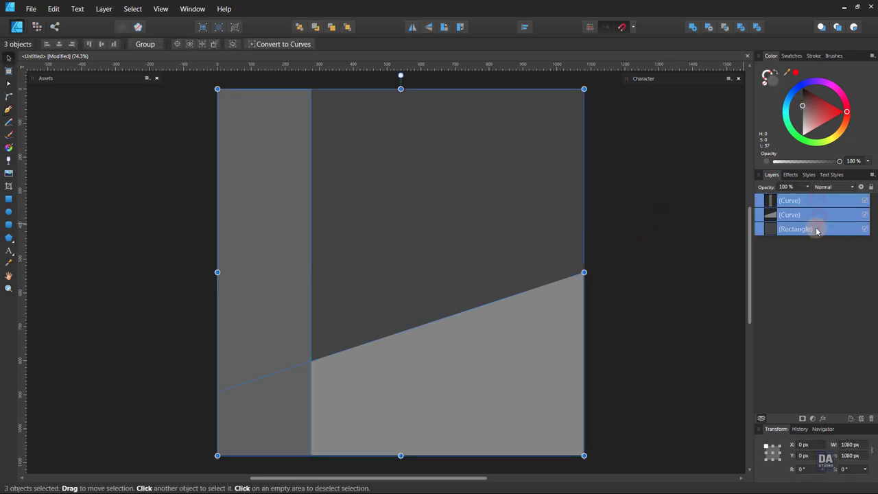
drag(419, 238, 447, 220)
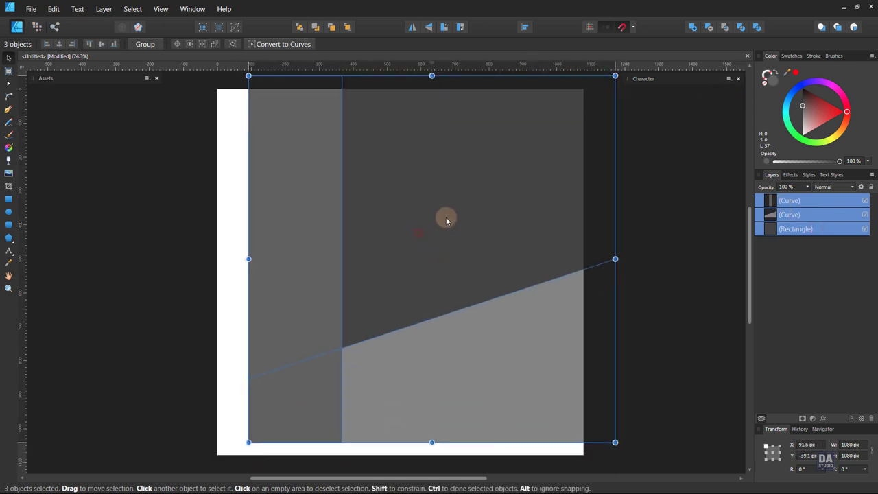
key(ctrl+z)
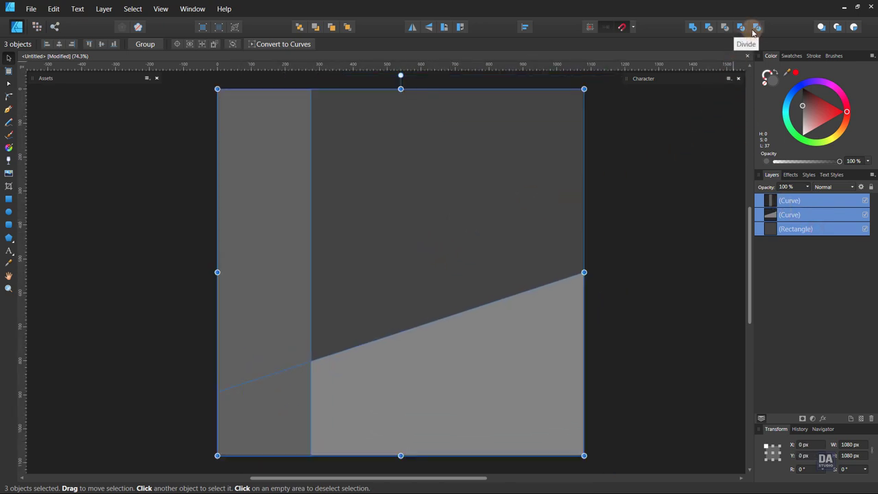
click(755, 27)
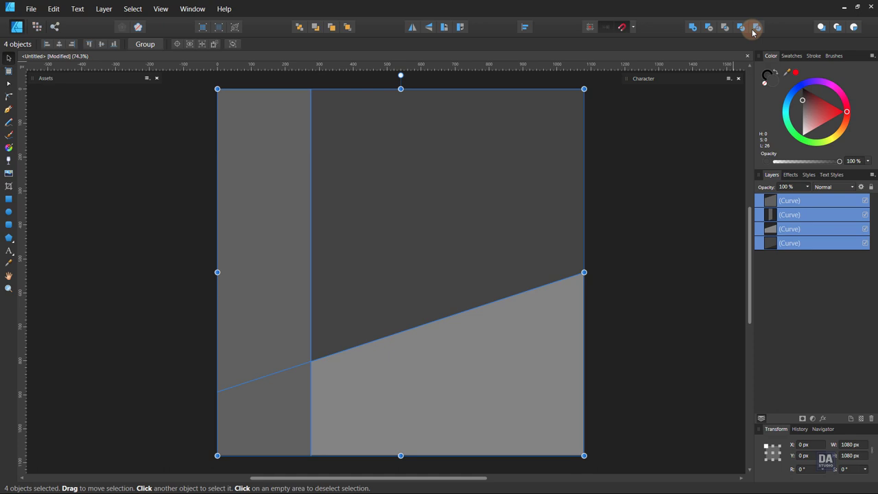
Darken the fill of the bottom-left overlap piece
click(656, 191)
click(432, 373)
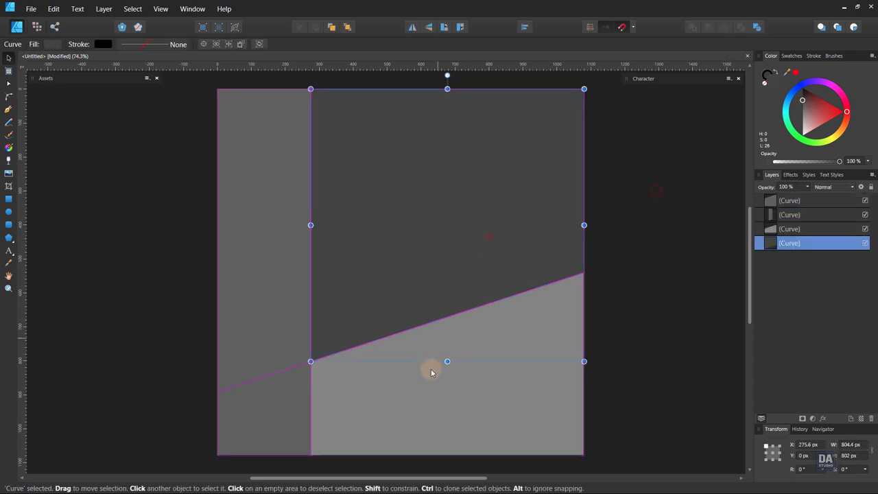
click(276, 396)
drag(808, 112, 798, 101)
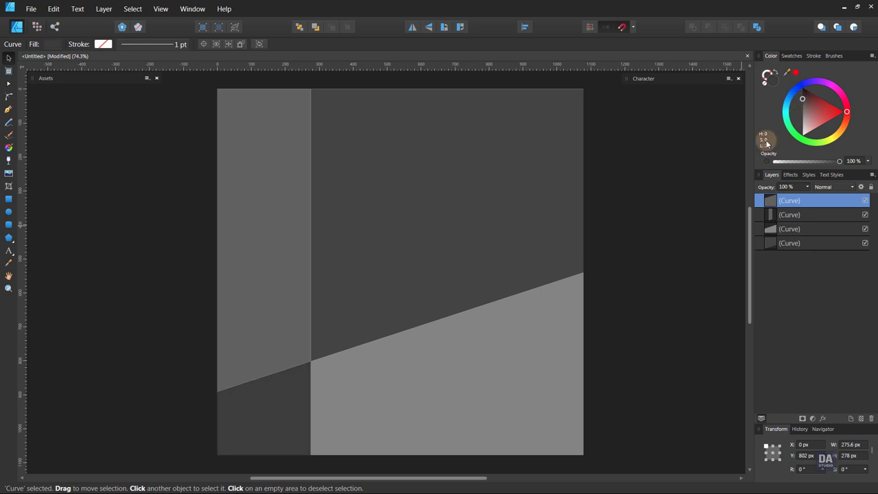
click(661, 217)
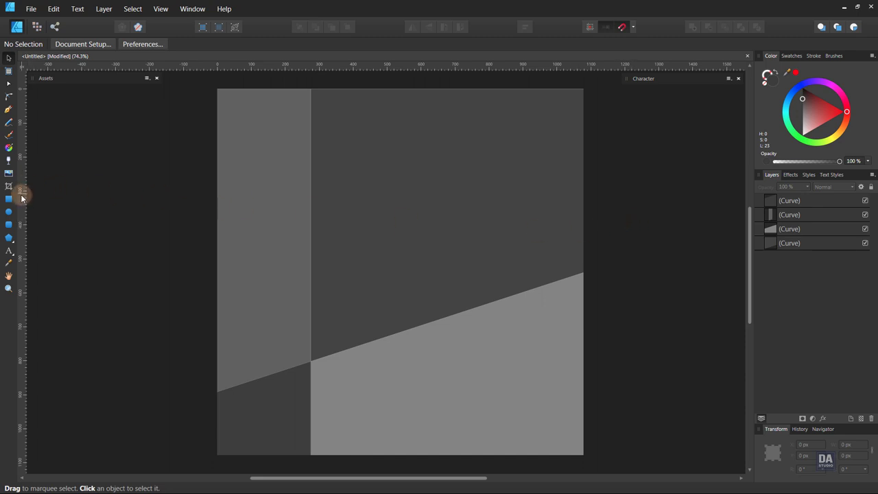
Draw a line across the artboard's top edge with a white 5 pt stroke
click(9, 109)
click(217, 90)
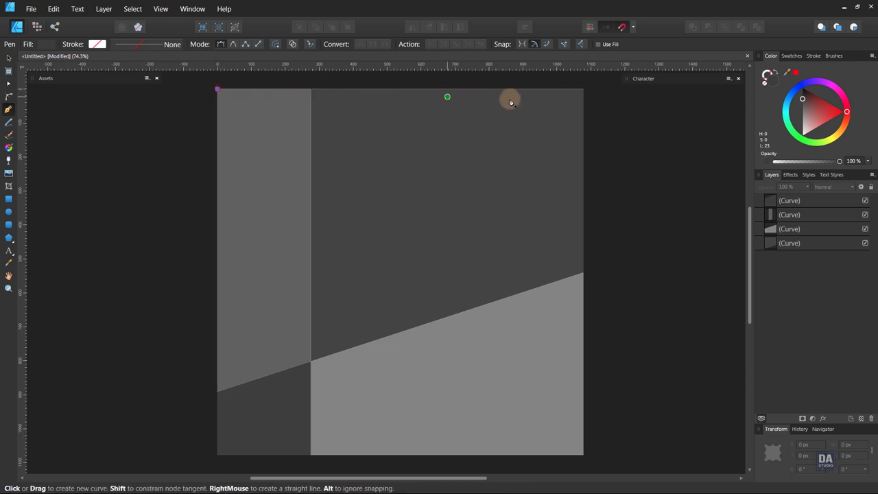
click(584, 89)
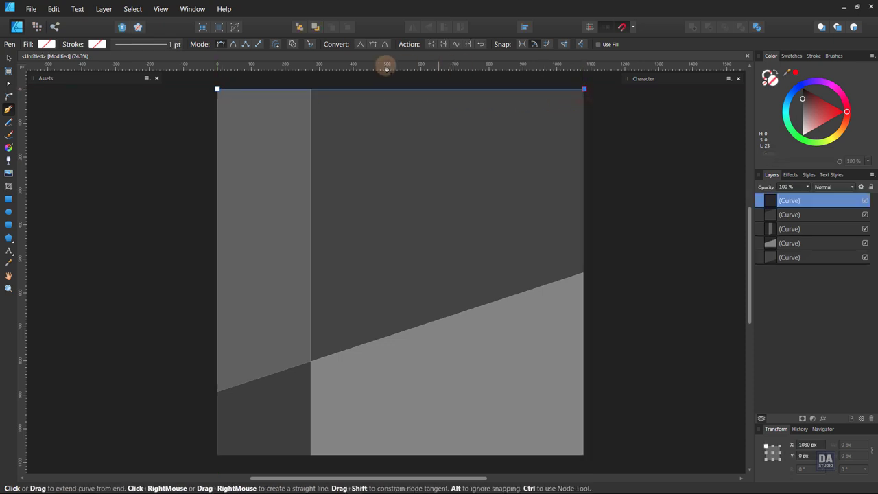
mouse_move(343, 82)
mouse_down()
mouse_move(570, 115)
mouse_move(401, 134)
mouse_move(421, 140)
mouse_up()
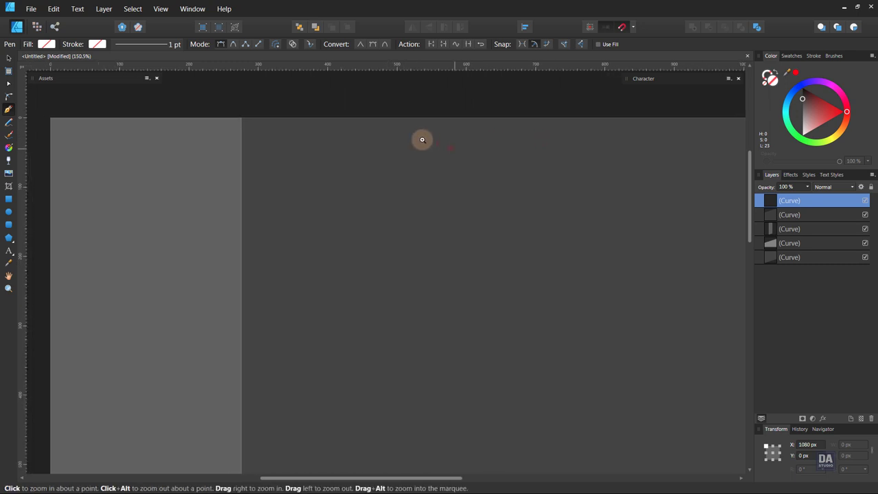
click(813, 56)
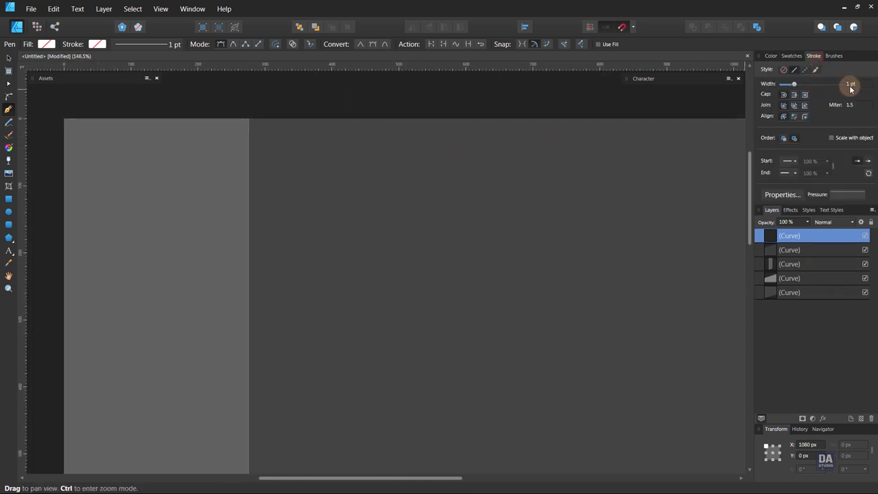
click(770, 56)
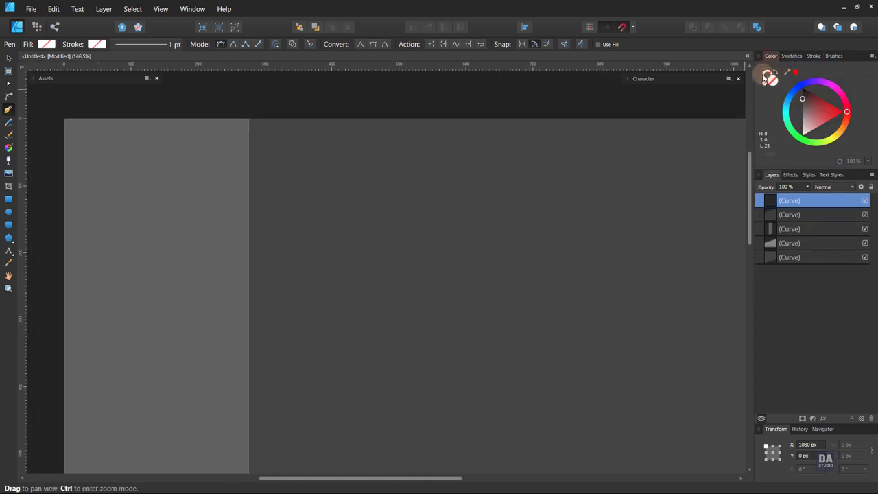
drag(797, 118, 803, 137)
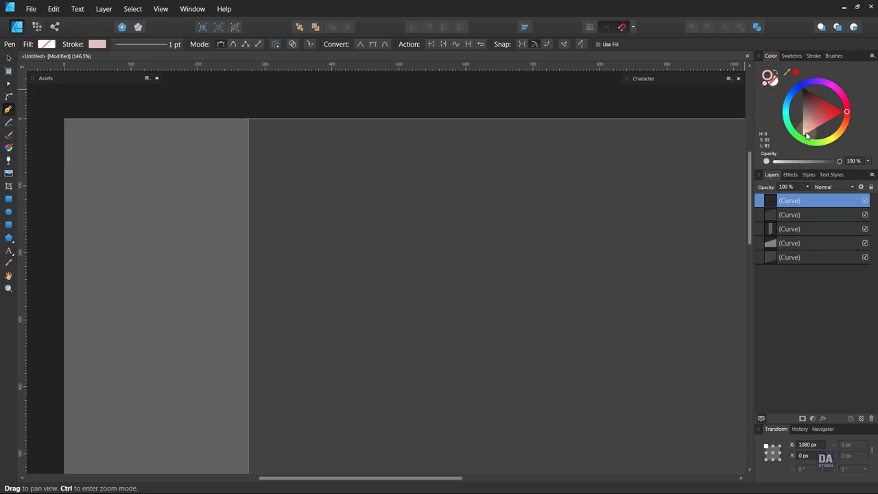
click(813, 55)
drag(851, 83, 857, 90)
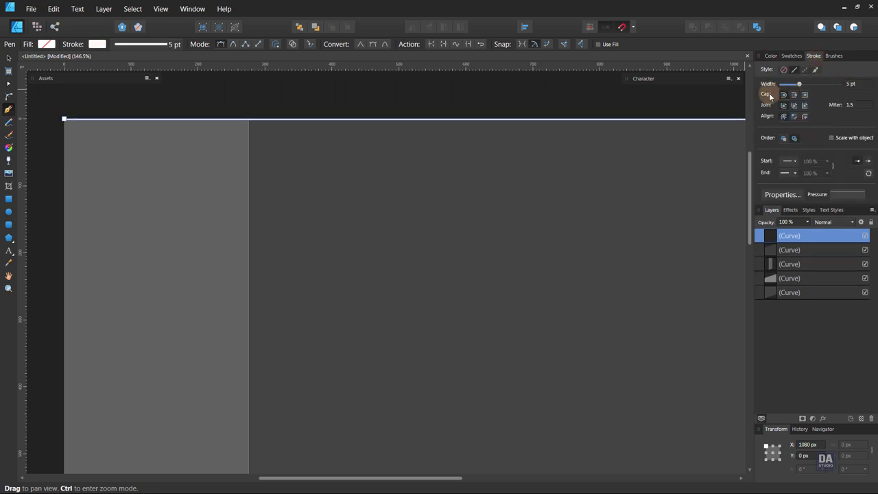
Make the stroke dashed with round dots and move it slightly below the top edge
key(v)
drag(331, 104, 686, 114)
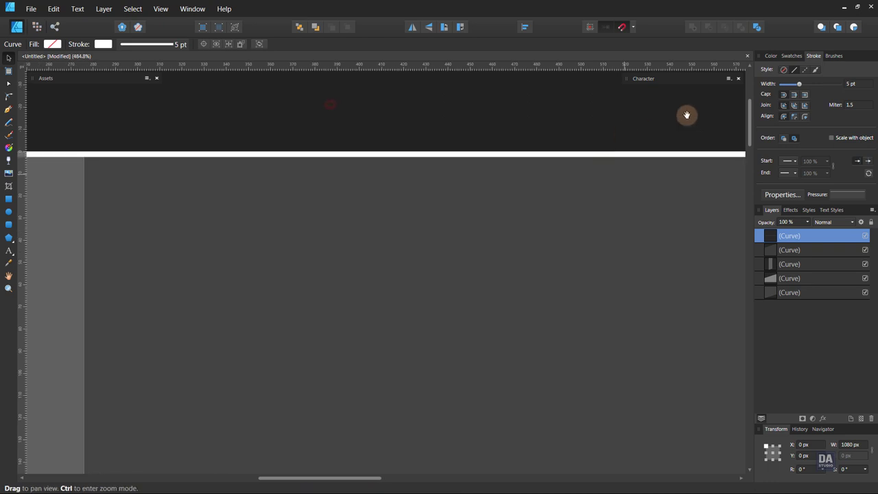
click(801, 84)
click(804, 70)
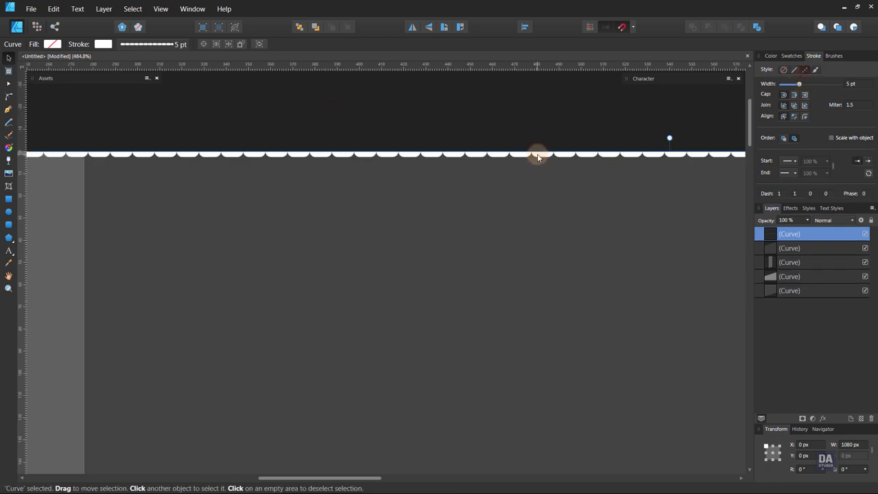
drag(538, 158, 540, 177)
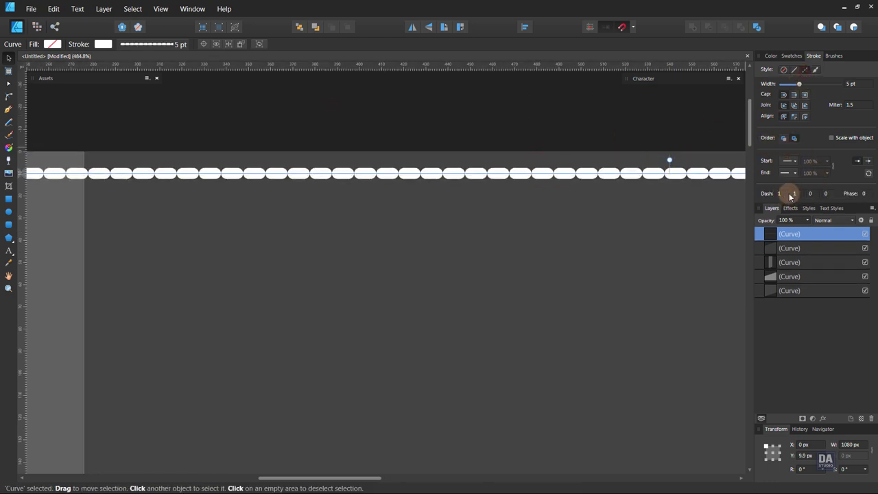
drag(795, 193, 795, 192)
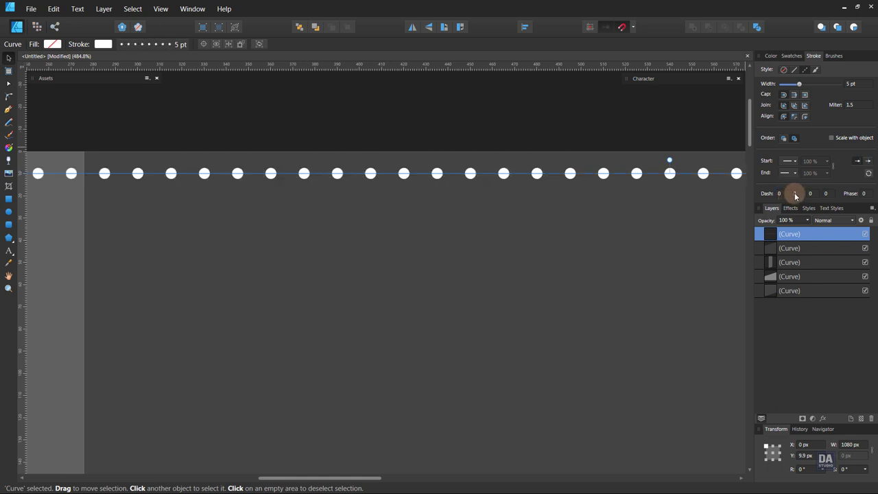
Scroll over the page to check the dotted line, then reselect it
scroll(422, 180, down, 5)
scroll(422, 180, down, 3)
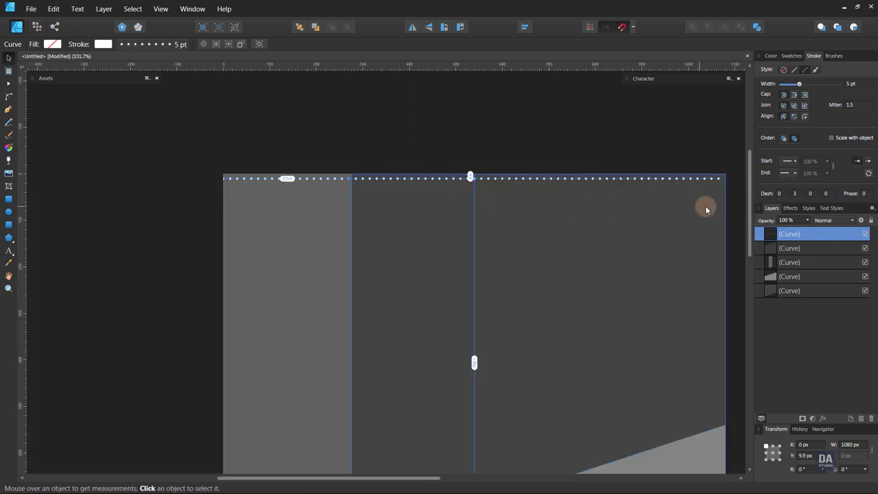
click(686, 156)
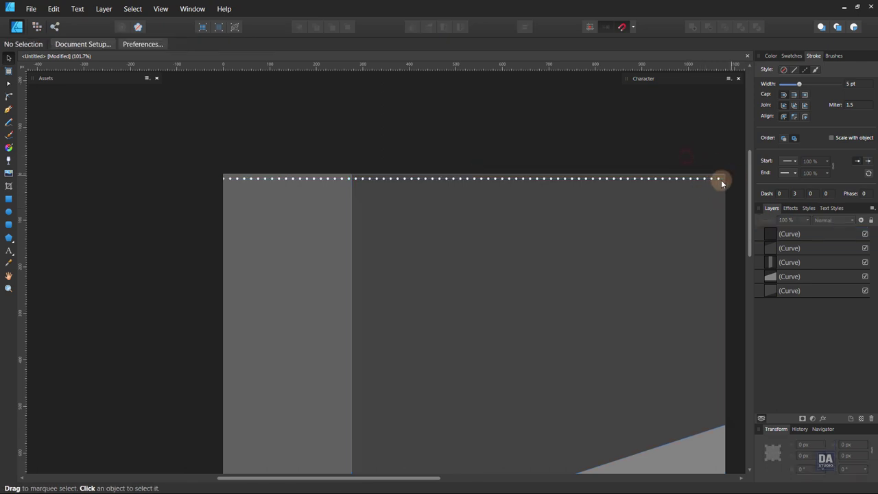
scroll(567, 176, up, 2)
scroll(566, 176, down, 2)
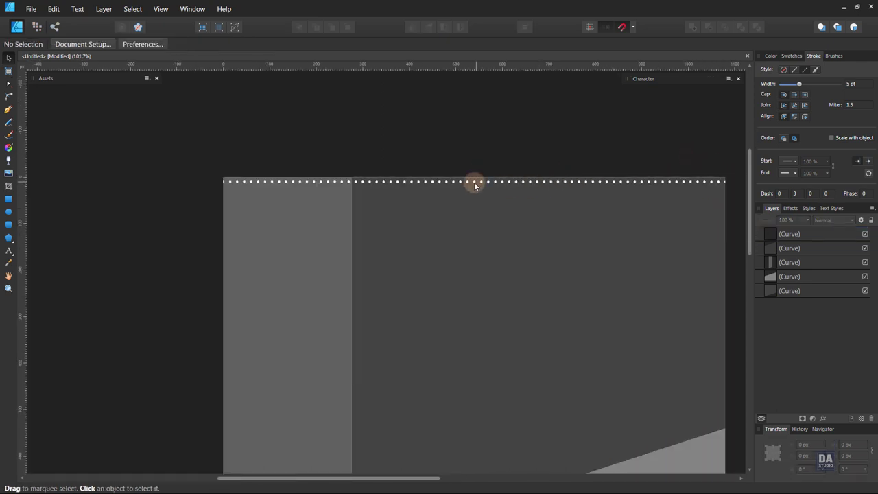
click(440, 183)
scroll(373, 184, up, 2)
scroll(370, 177, up, 1)
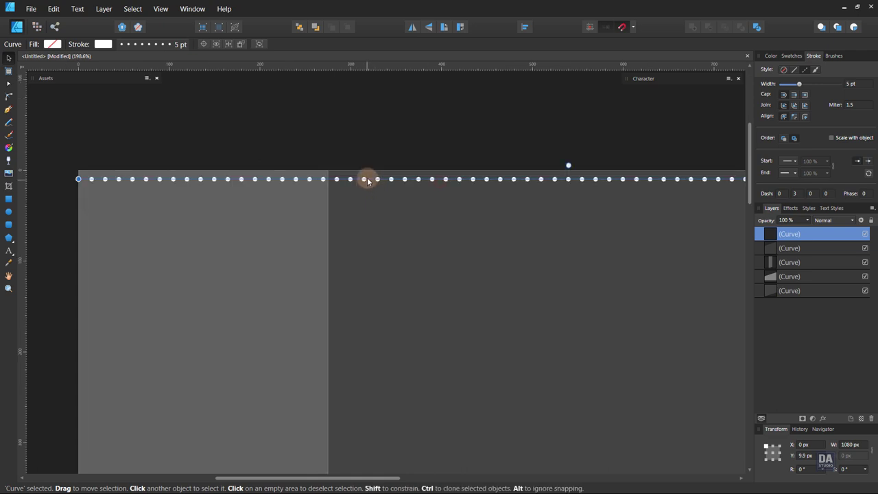
Copy the dotted line just below, then repeat it six times with Ctrl+J to the artboard bottom
drag(368, 175, 370, 185)
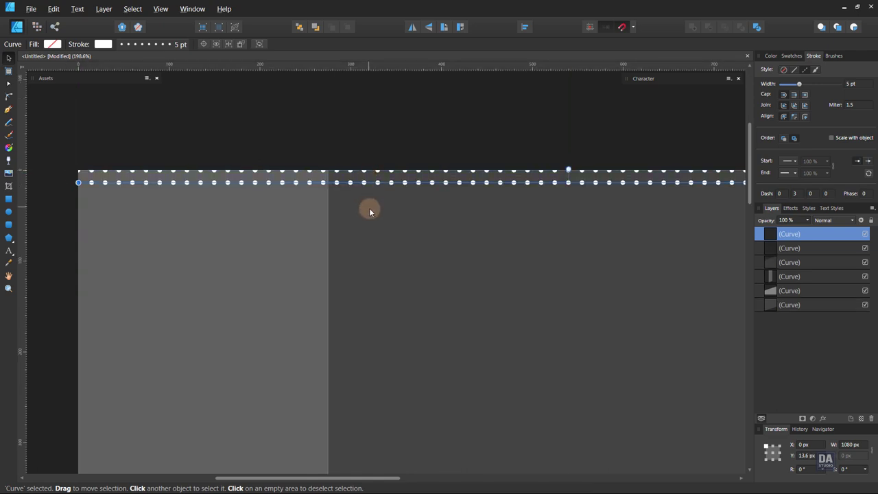
scroll(384, 226, down, 5)
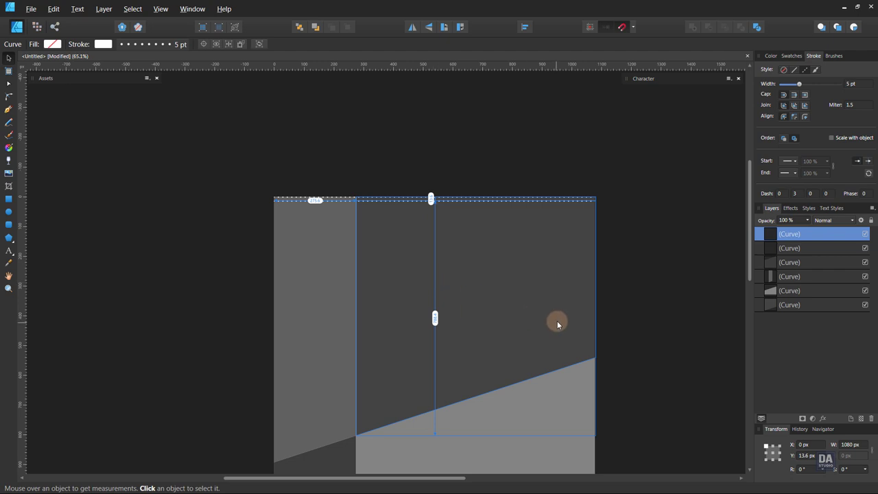
key(ctrl+j)
key(ctrl+j)
key(ctrl+j)
key(ctrl+j)
key(ctrl+j)
key(ctrl+j)
key(ctrl+j)
key(ctrl+j)
key(ctrl+j)
key(ctrl+j)
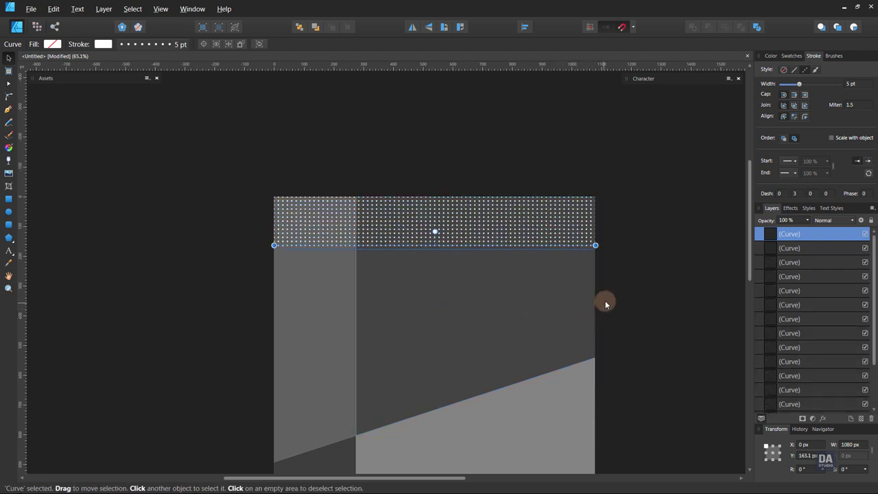
key(ctrl+j)
key(ctrl+j)
key(ctrl+j)
key(ctrl+j)
key(ctrl+j)
key(ctrl+j)
key(ctrl+j)
key(ctrl+j)
key(ctrl+j)
key(ctrl+j)
key(ctrl+j)
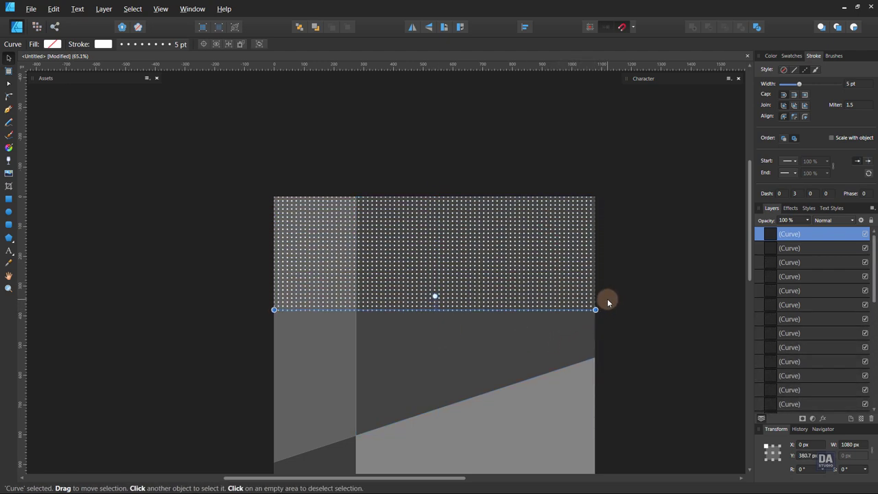
key(ctrl+j)
key(ctrl+j)
key(ctrl+j)
key(ctrl+j)
key(ctrl+j)
key(ctrl+j)
key(ctrl+j)
key(ctrl+j)
key(ctrl+j)
key(ctrl+j)
key(ctrl+j)
key(ctrl+j)
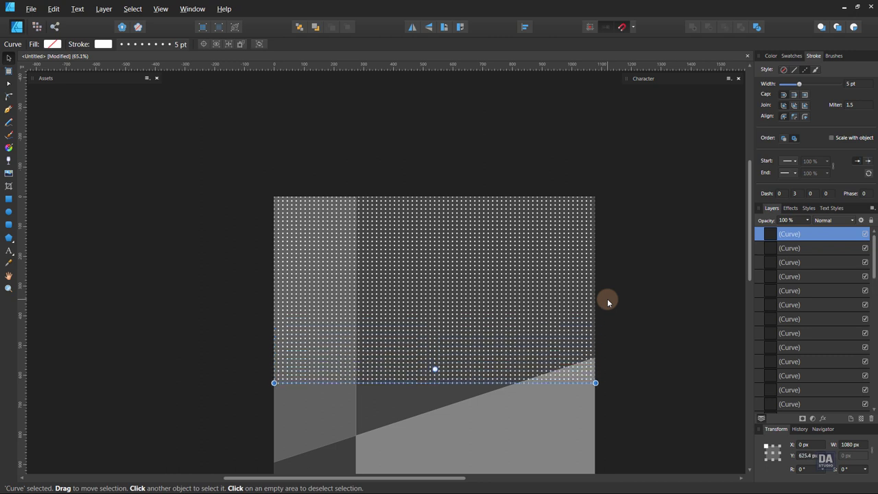
key(ctrl+j)
key(ctrl+j)
key(ctrl+j)
key(ctrl+j)
key(ctrl+j)
key(ctrl+j)
key(ctrl+j)
key(ctrl+j)
key(ctrl+j)
key(ctrl+j)
key(ctrl+j)
key(ctrl+j)
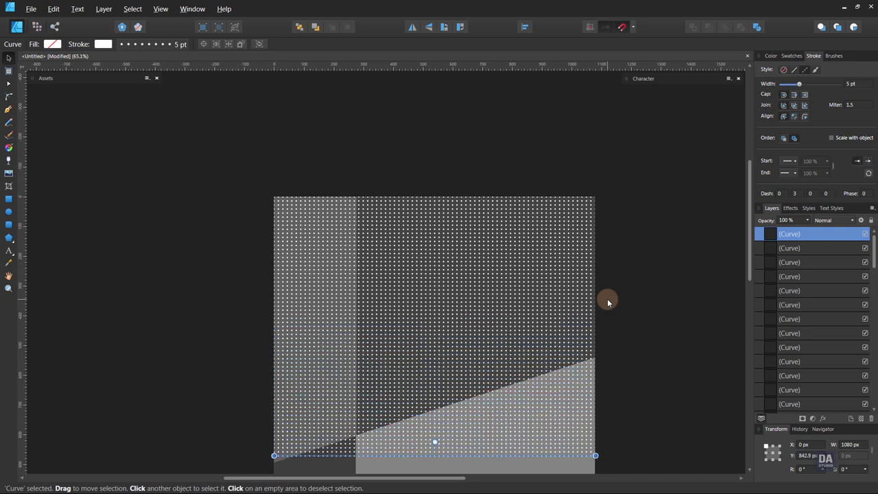
scroll(608, 301, down, 2)
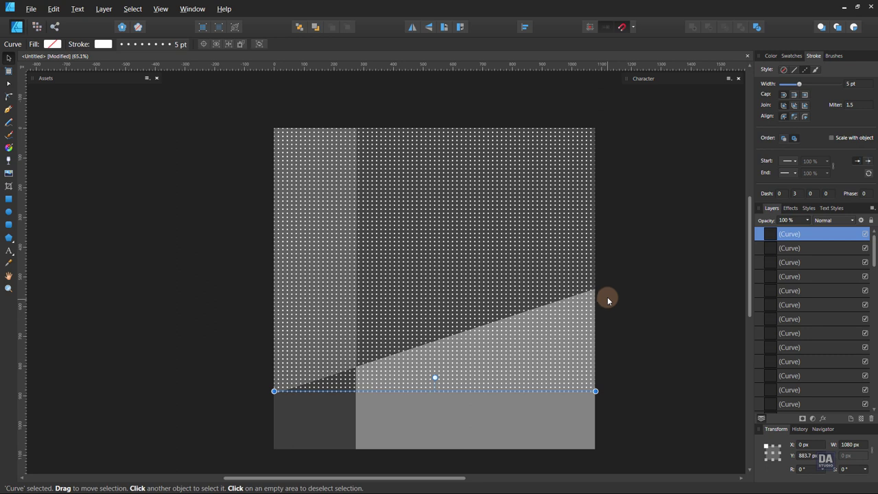
key(ctrl+j)
key(ctrl+j)
key(ctrl+j)
key(ctrl+j)
key(ctrl+j)
key(ctrl+j)
key(ctrl+j)
key(ctrl+j)
key(ctrl+j)
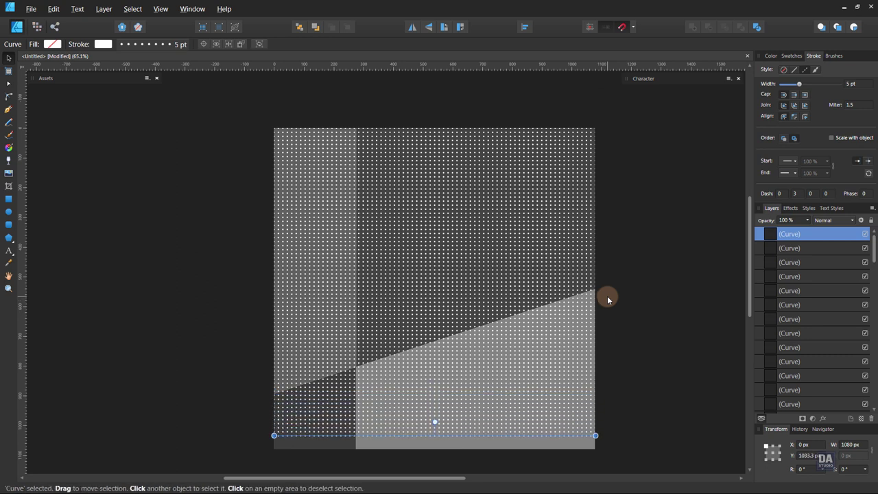
key(ctrl+j)
key(ctrl+j)
key(ctrl+j)
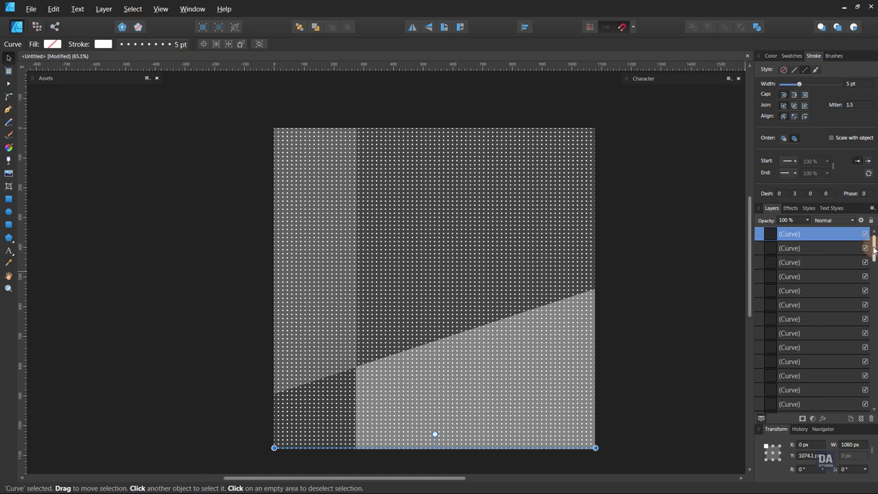
Select all dotted rows and stretch the grid to the full 1080 px height
drag(872, 247, 873, 405)
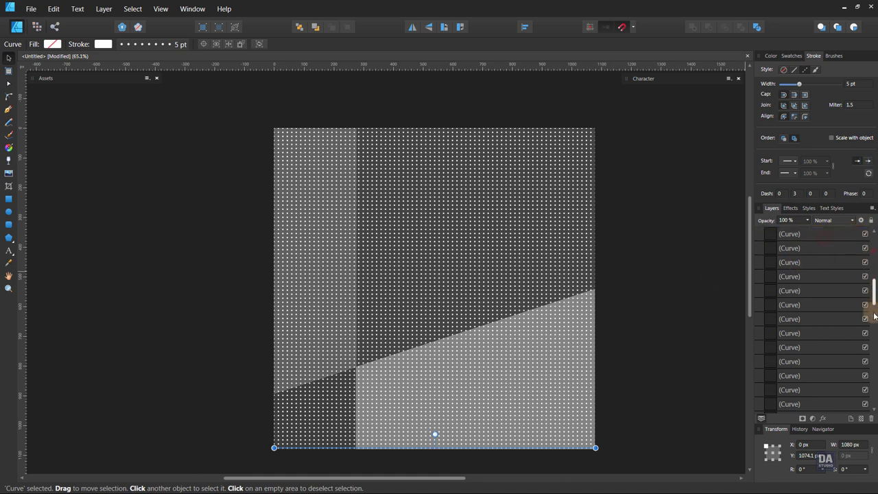
shift+click(786, 347)
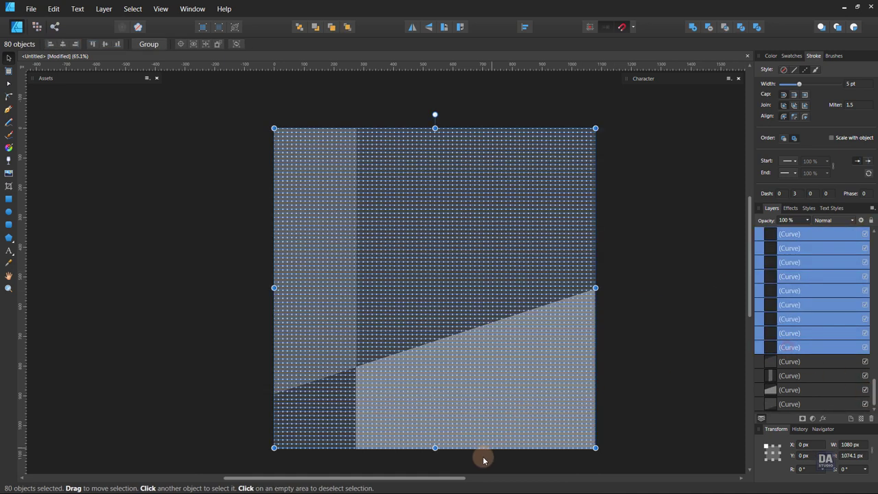
ctrl+scroll(443, 459, up, 5)
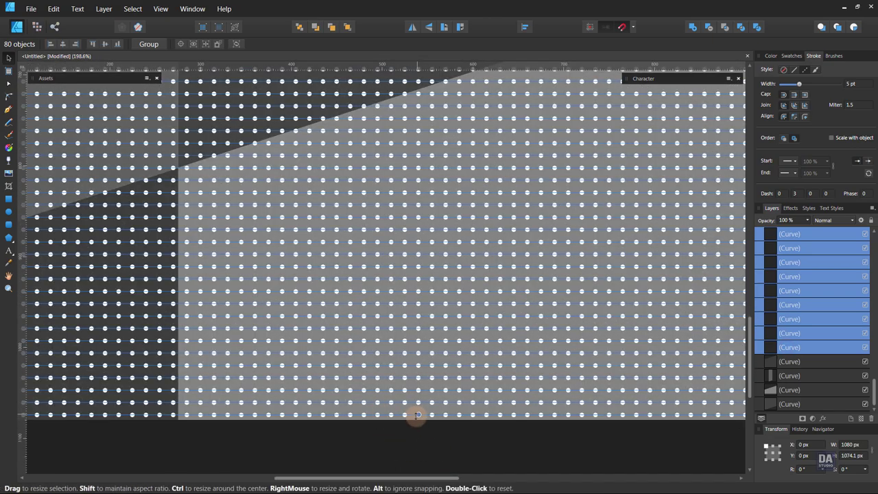
drag(417, 416, 418, 420)
scroll(403, 420, down, 5)
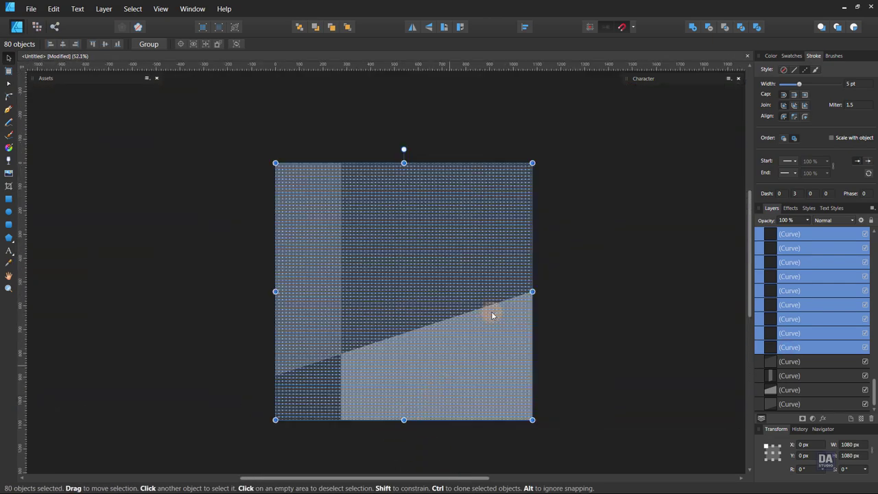
drag(533, 293, 532, 292)
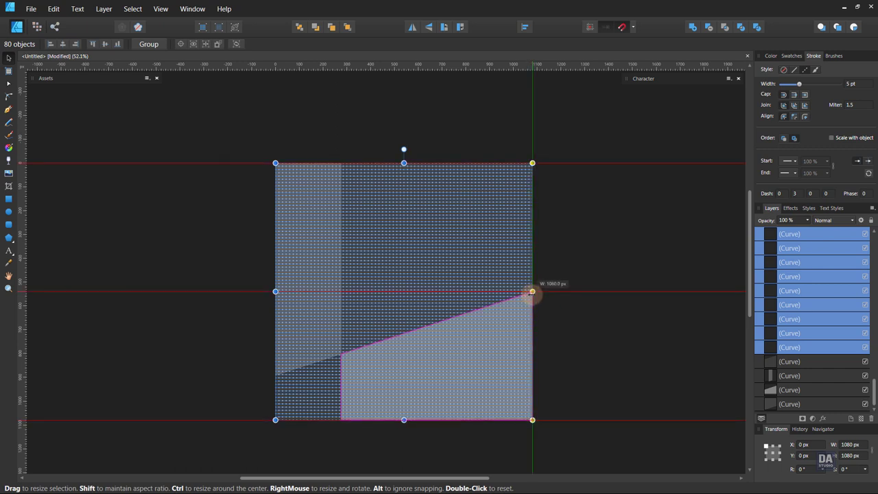
Group the dot-pattern curves and lower the group's opacity to about 11%
right_click(808, 273)
click(762, 157)
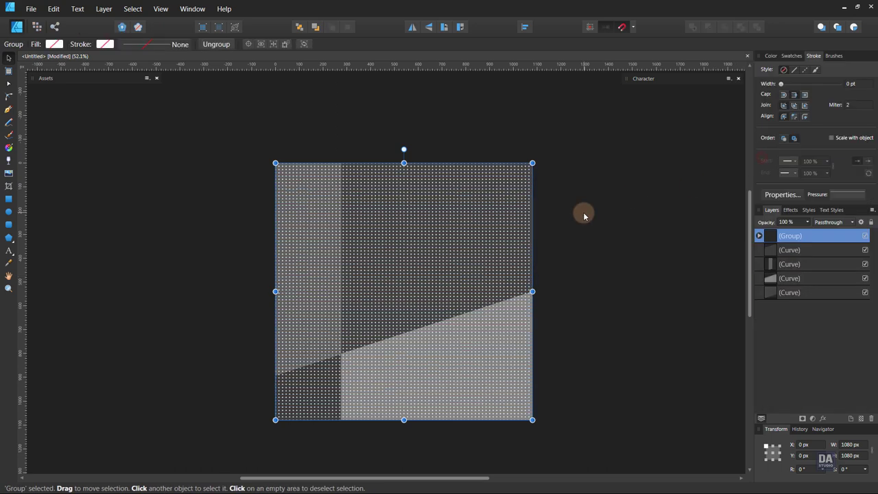
drag(807, 222, 752, 234)
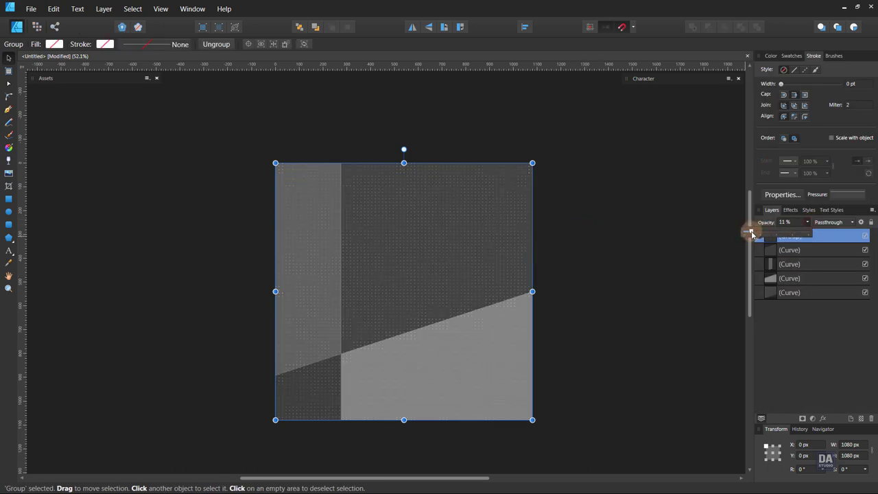
click(596, 249)
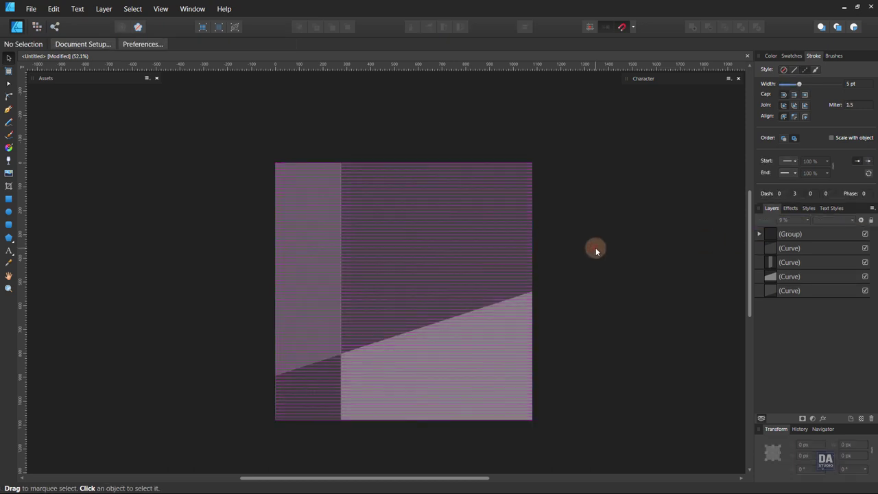
Zoom in to 100% and back out to inspect the page layout
key(z)
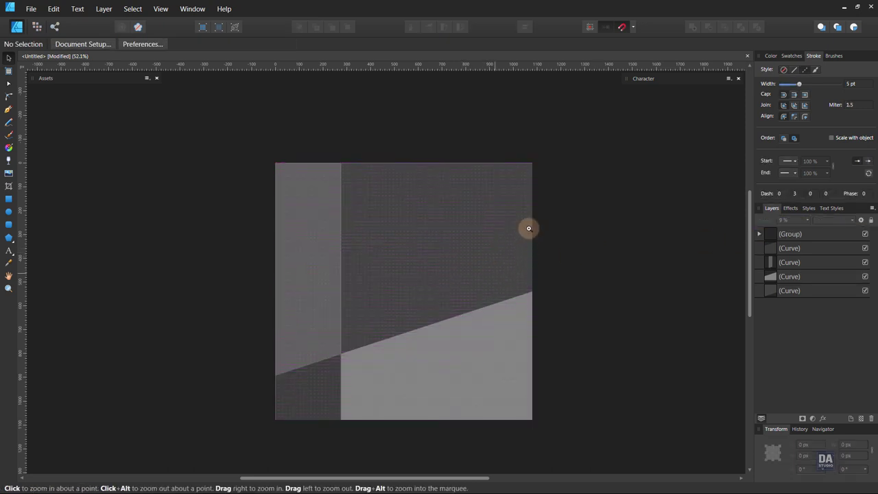
drag(526, 229, 729, 233)
key(ctrl+1)
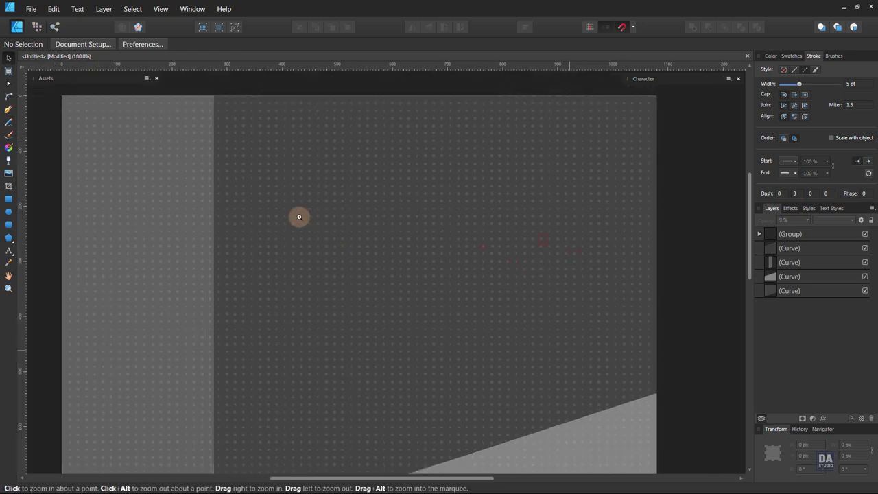
key(v)
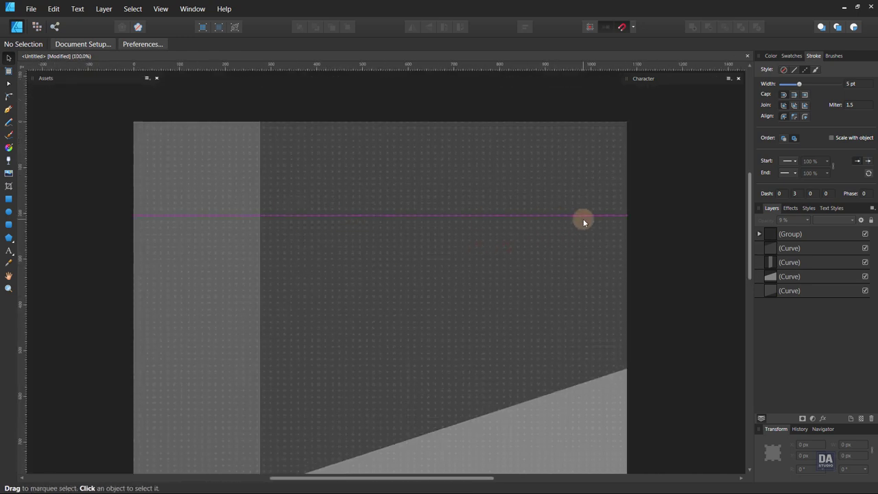
click(584, 218)
click(657, 237)
key(z)
alt+click(293, 190)
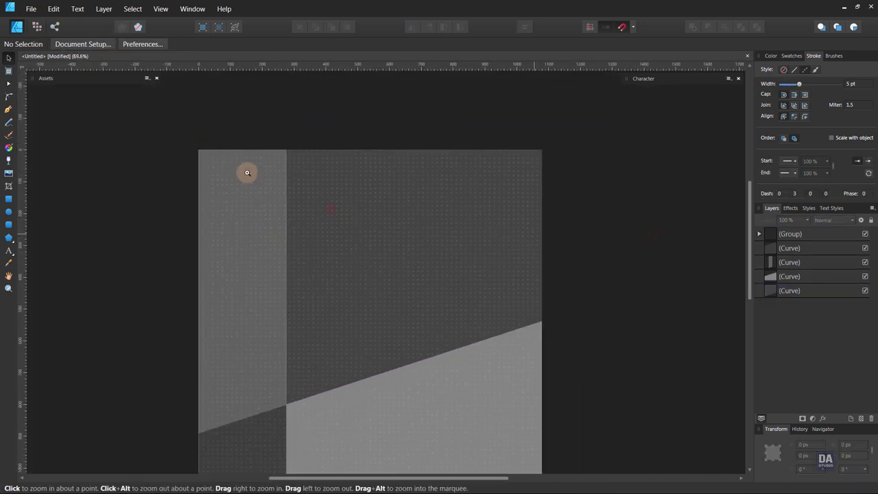
drag(352, 274, 416, 279)
key(h)
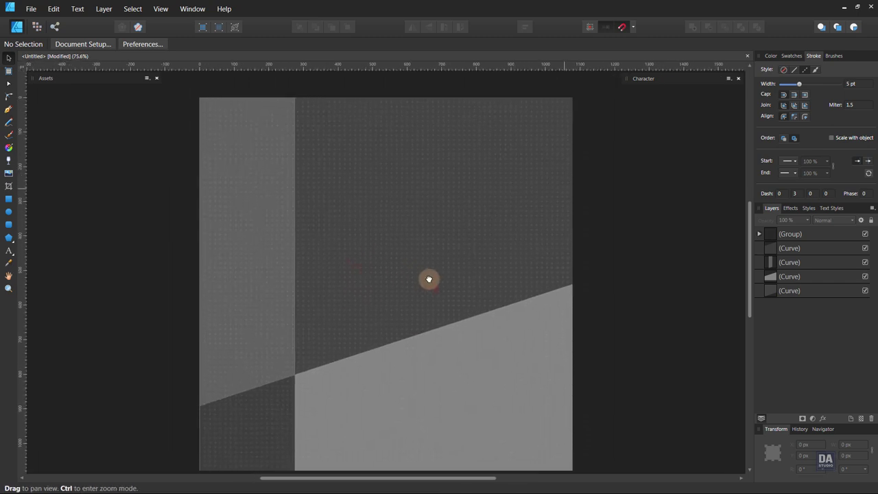
Lock the faded dot-pattern group layer
click(854, 235)
click(633, 277)
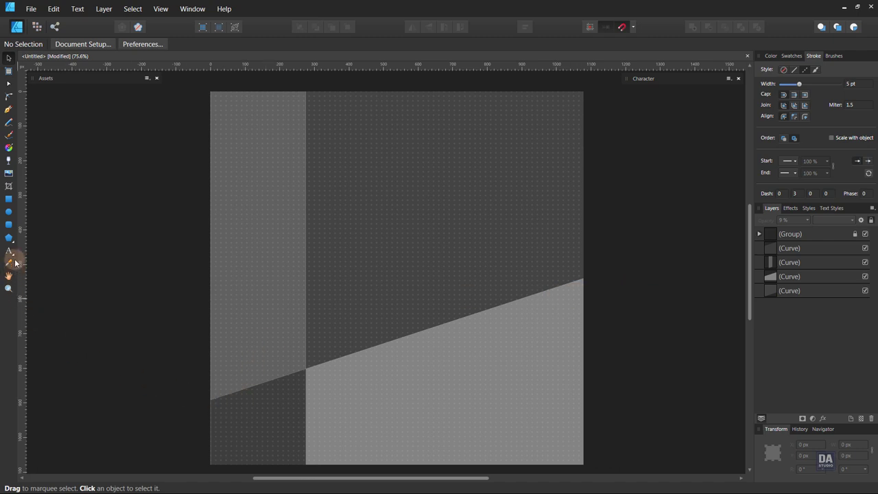
click(9, 110)
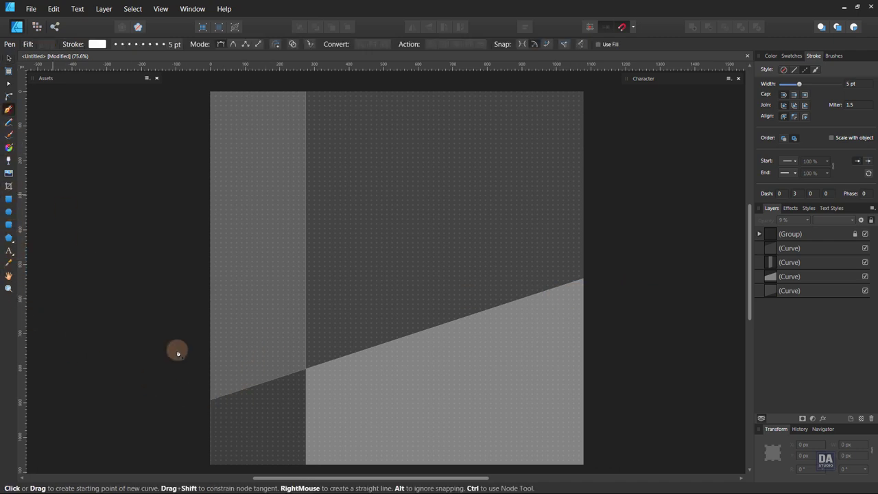
Draw a solid line from the left page edge to where the diagonal meets the divider
click(210, 399)
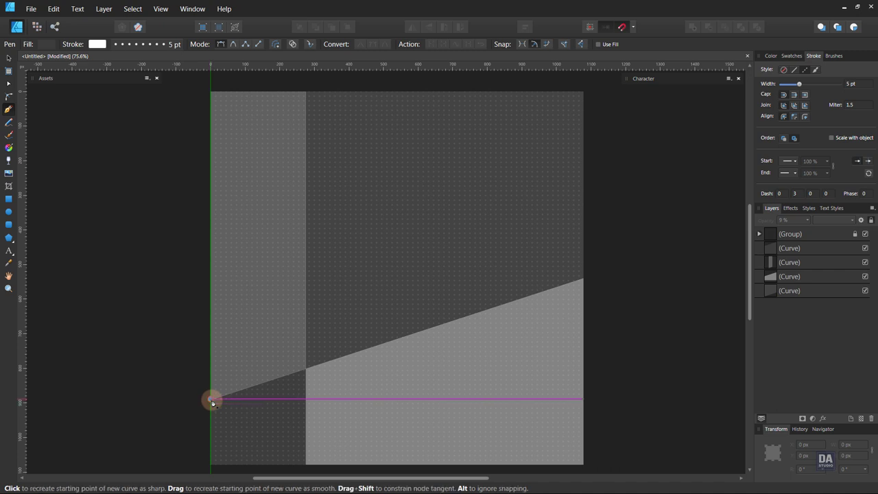
click(294, 373)
ctrl+scroll(278, 392, up, 4)
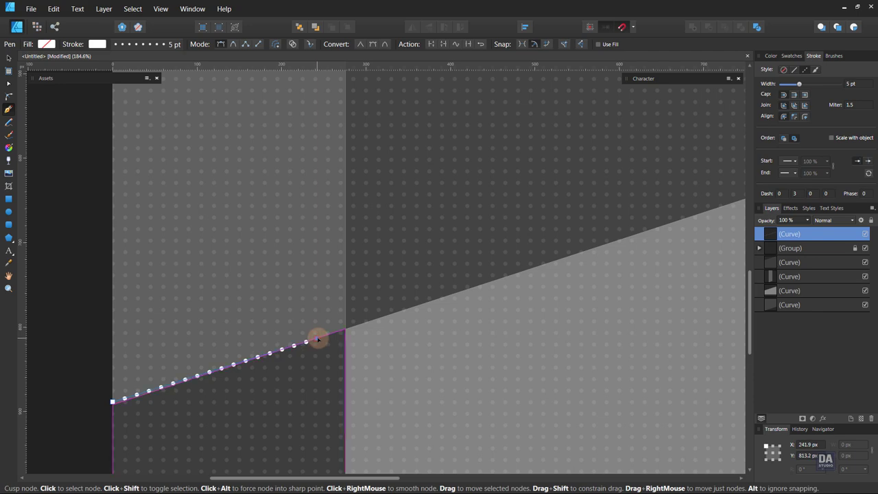
ctrl+scroll(100, 427, up, 4)
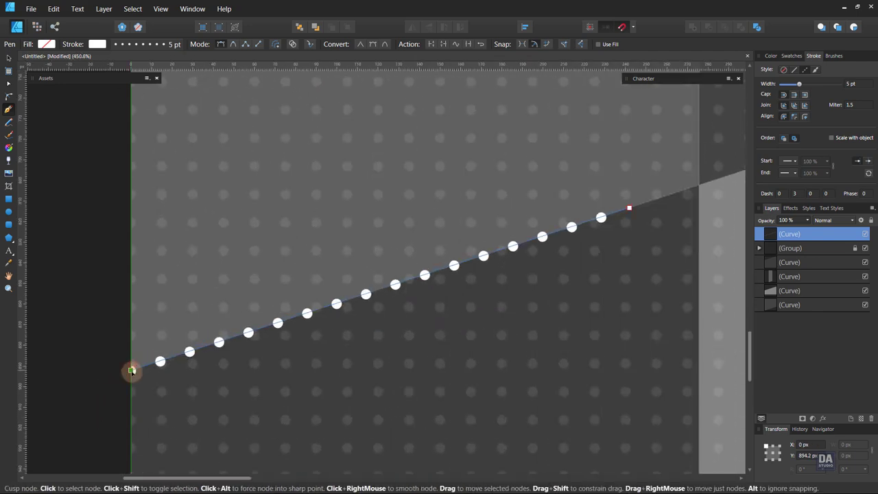
scroll(332, 351, down, 2)
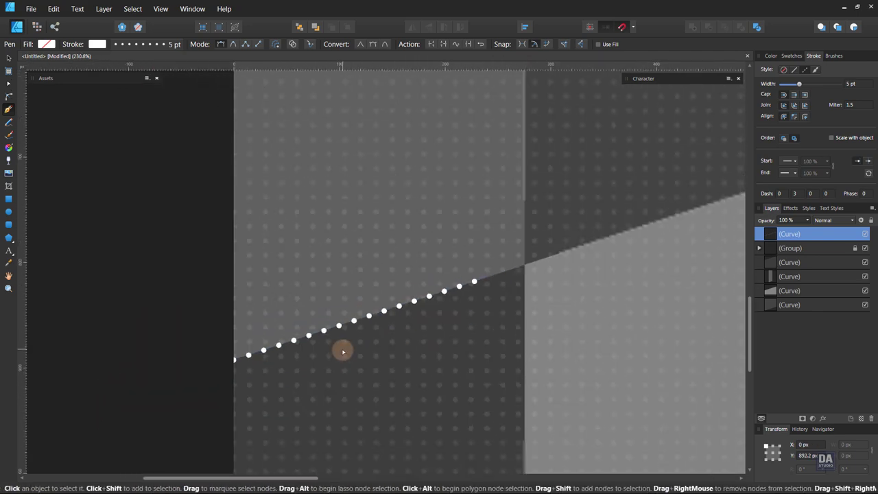
click(796, 70)
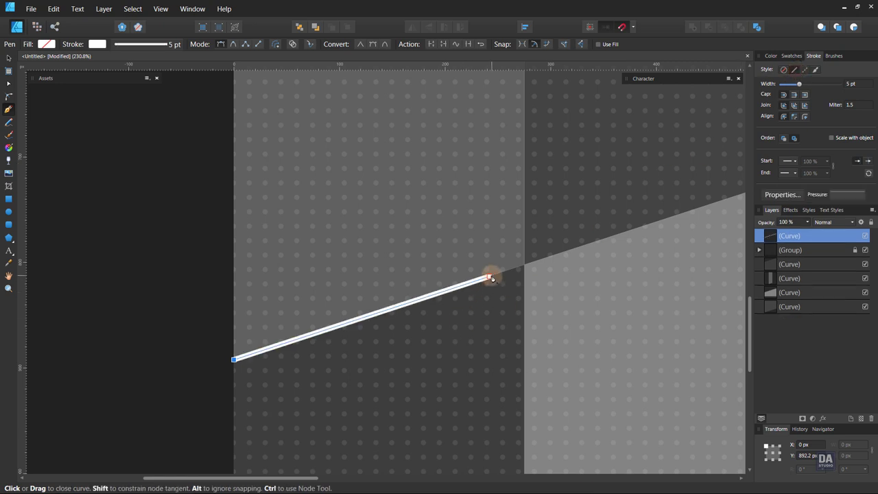
Duplicate the line lower, join both ends into a closed stripe, and fill it white
key(v)
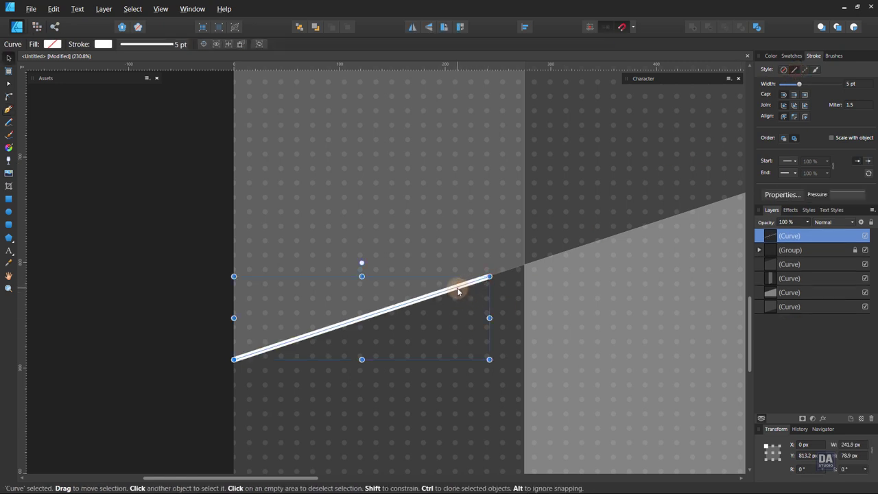
drag(459, 292, 445, 385)
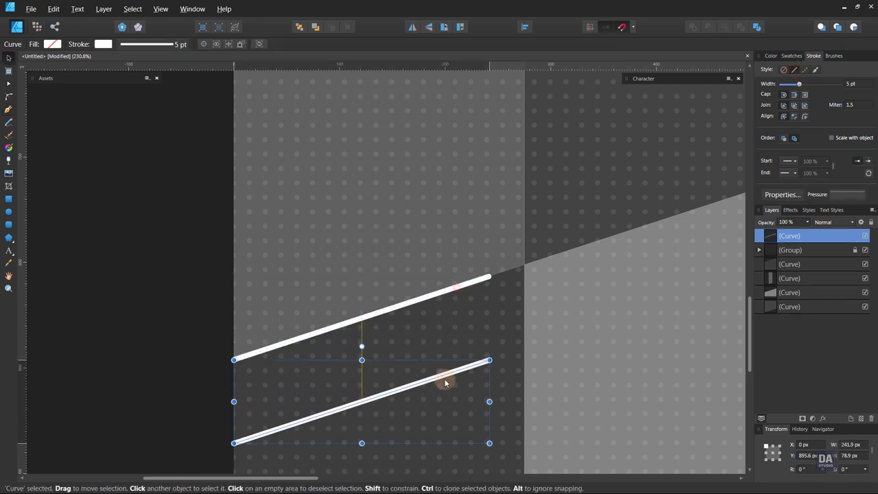
shift+click(433, 296)
key(a)
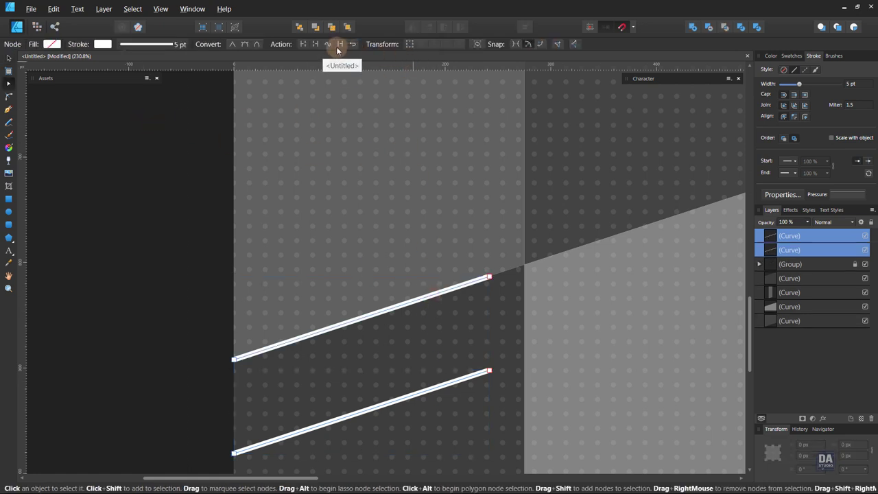
click(339, 44)
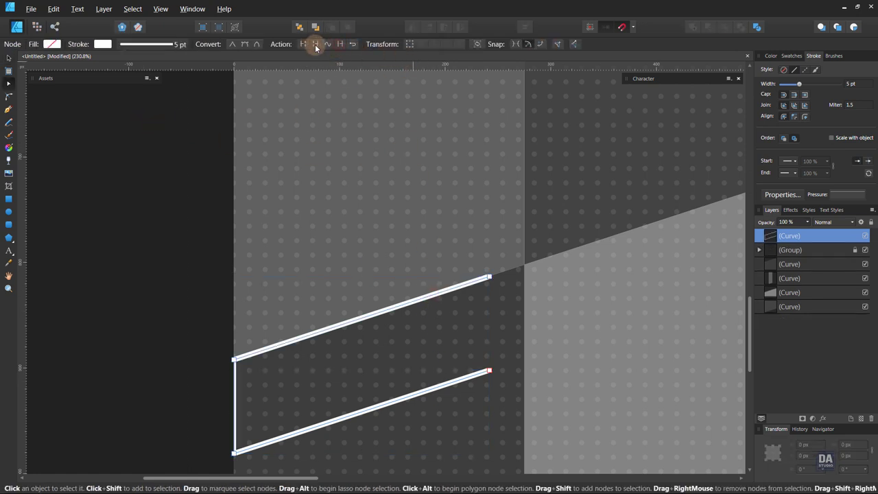
click(316, 45)
click(791, 56)
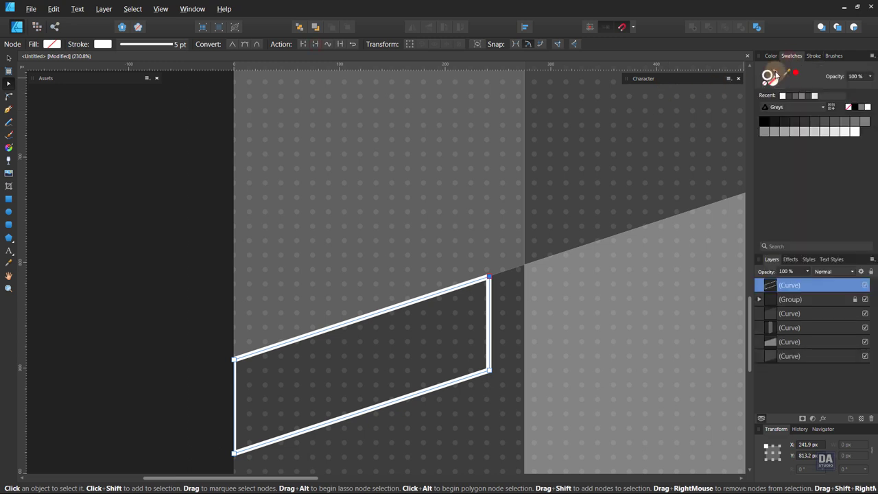
click(776, 74)
Nudge the white stripe up and place a copy at the upper right
scroll(374, 361, down, 5)
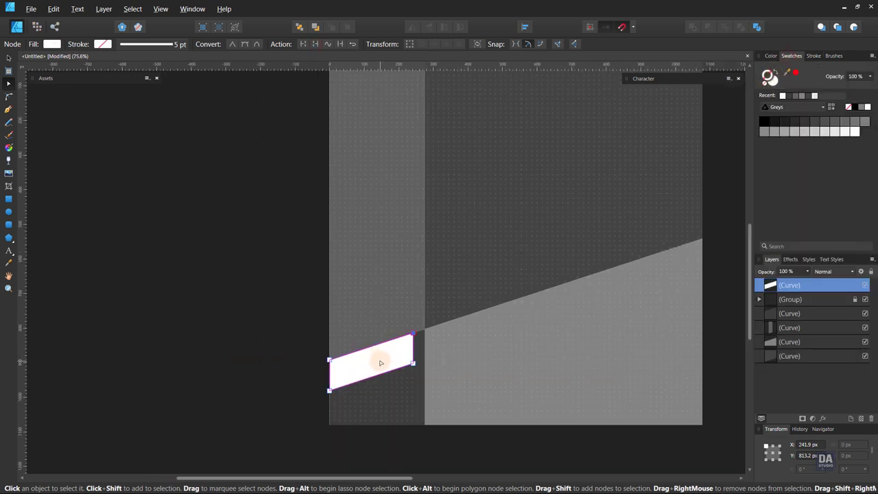
key(v)
drag(377, 369, 375, 356)
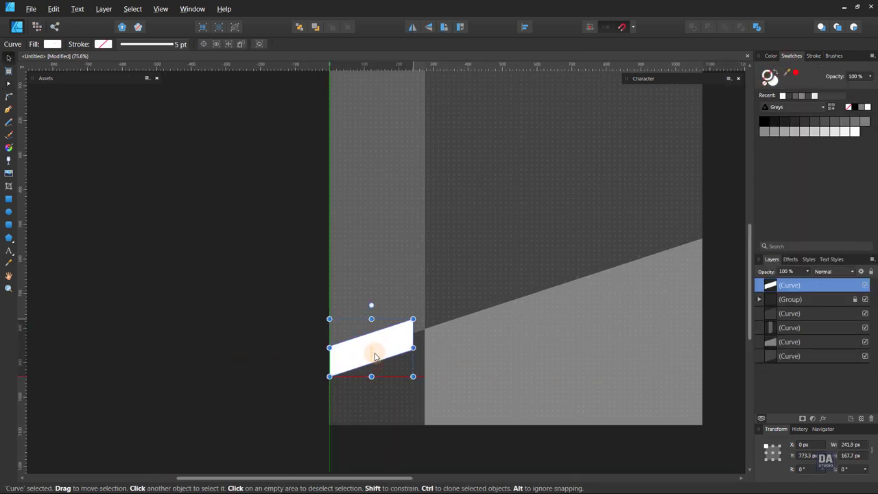
scroll(421, 274, down, 1)
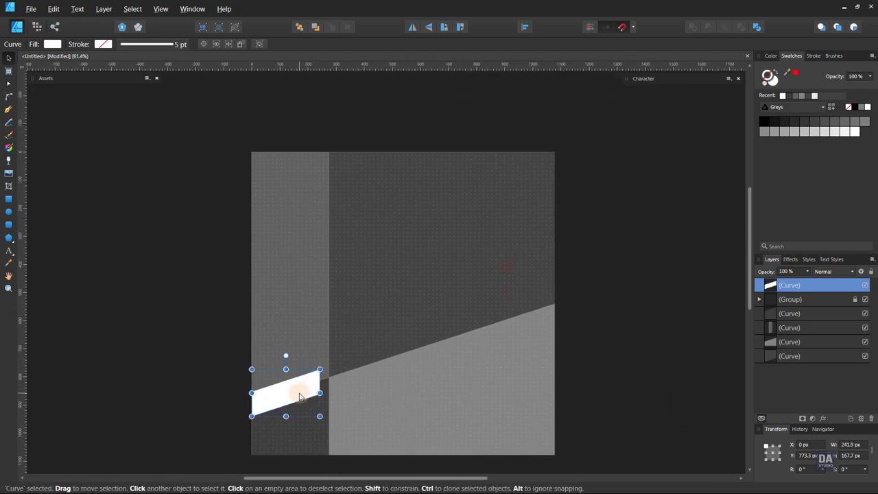
drag(300, 396, 551, 245)
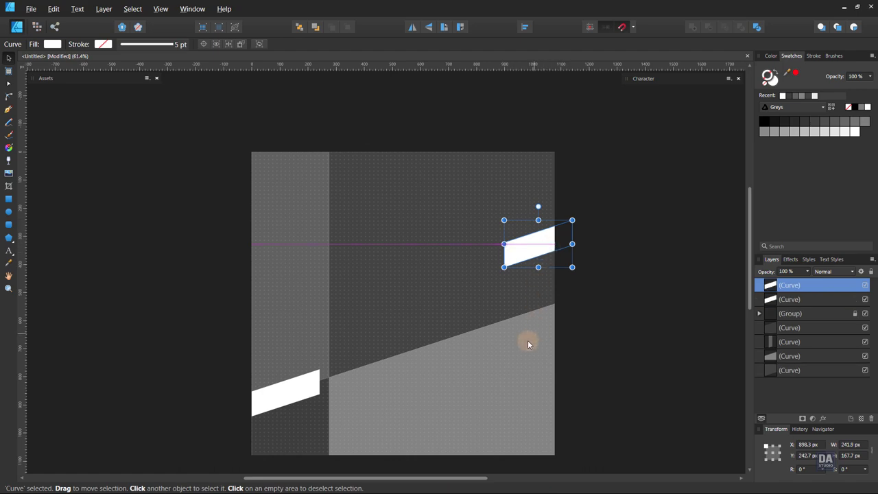
scroll(447, 314, up, 2)
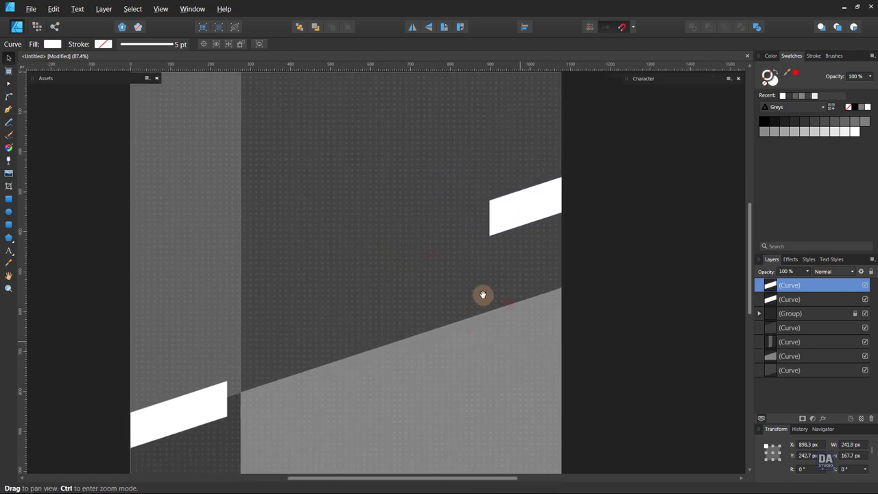
click(10, 202)
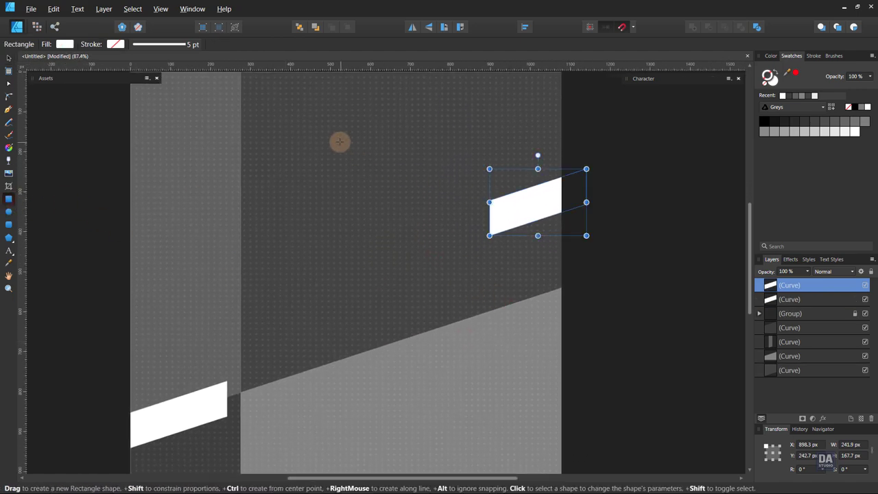
Draw a tall grey rectangle in the middle of the page
drag(339, 142, 515, 396)
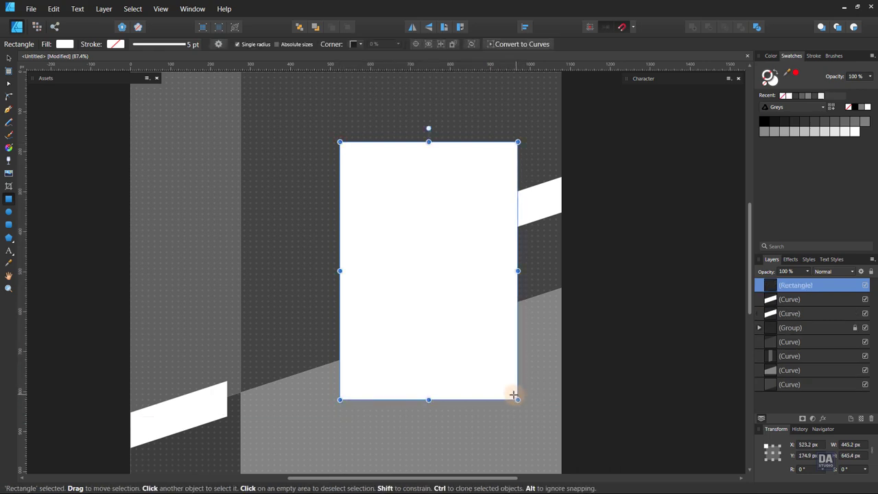
key(v)
drag(489, 363, 462, 362)
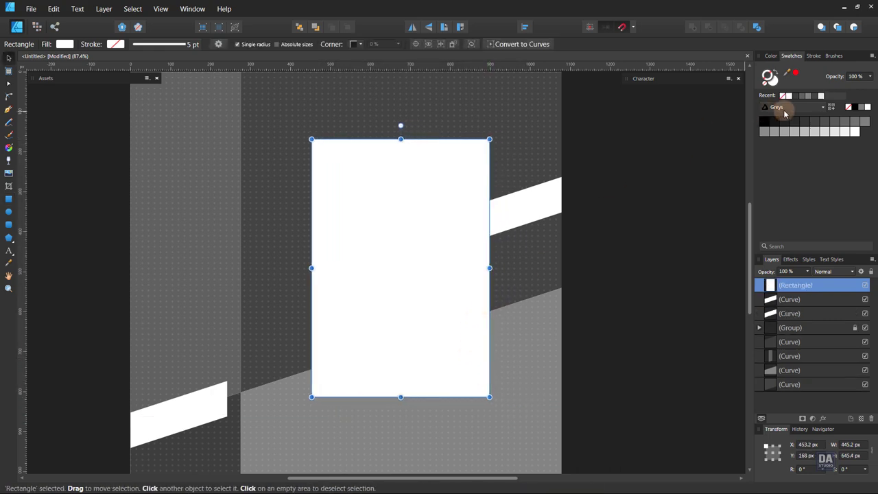
click(826, 126)
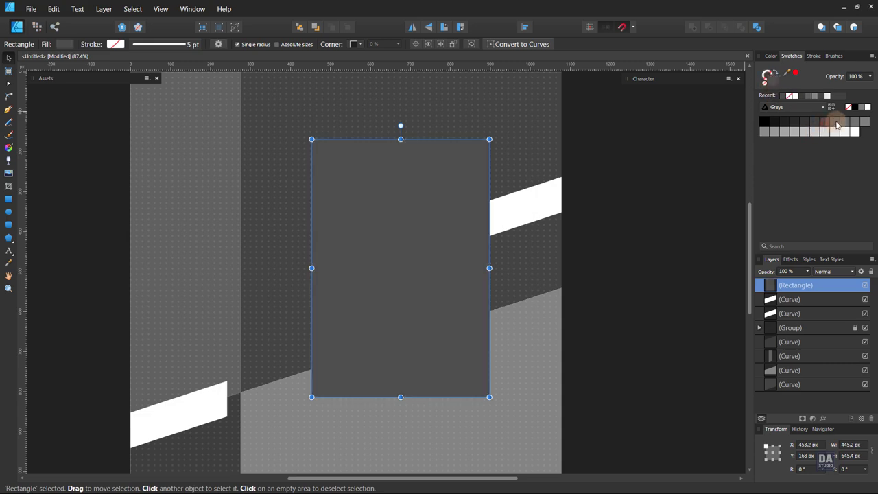
Move the upper-right white stripe layer above the grey panel
click(623, 218)
click(529, 215)
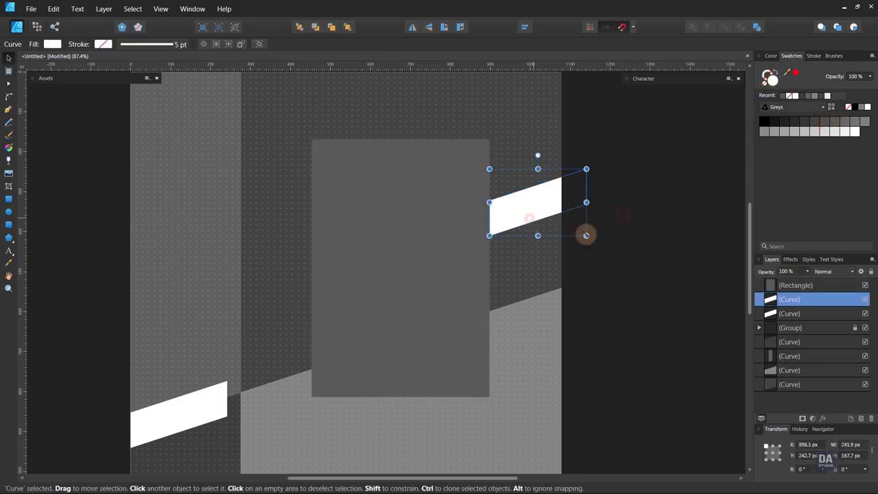
drag(807, 282, 807, 283)
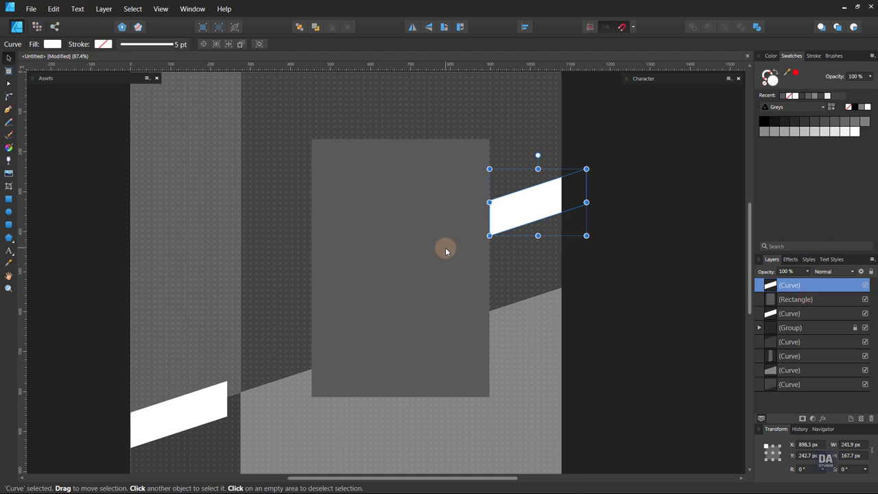
click(446, 247)
Shear the grey panel into a tilted parallelogram and lower it slightly
click(543, 218)
click(481, 259)
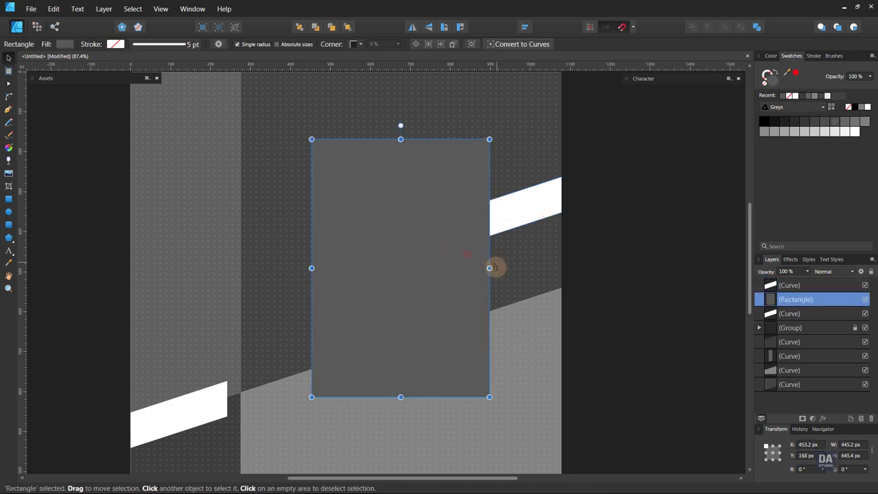
mouse_move(489, 268)
mouse_down()
mouse_move(506, 267)
mouse_move(508, 199)
mouse_up()
scroll(617, 255, down, 3)
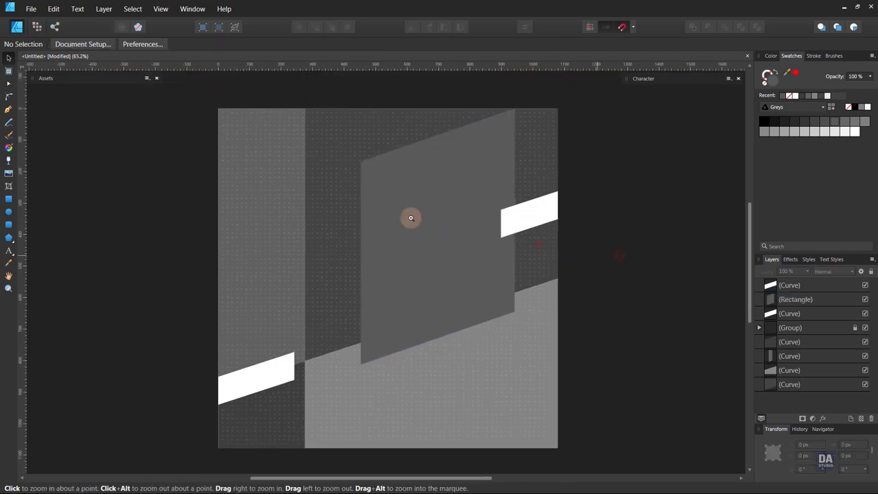
drag(457, 223, 458, 249)
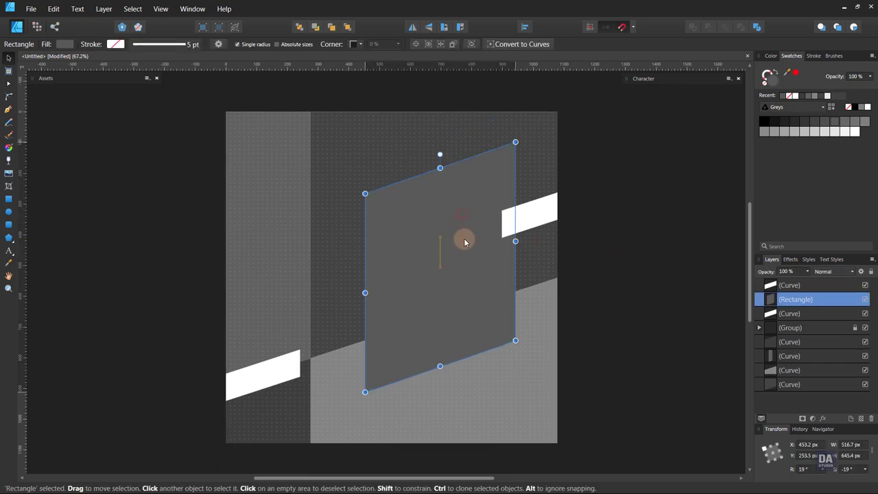
click(631, 292)
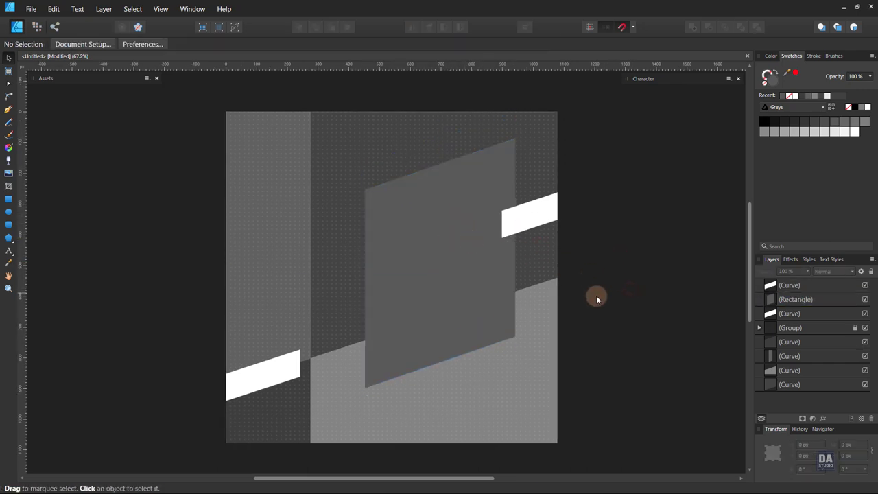
click(536, 220)
Duplicate the white strip lower, then widen and slant it onto the grey panel's bottom edge
ctrl+drag(538, 219, 496, 355)
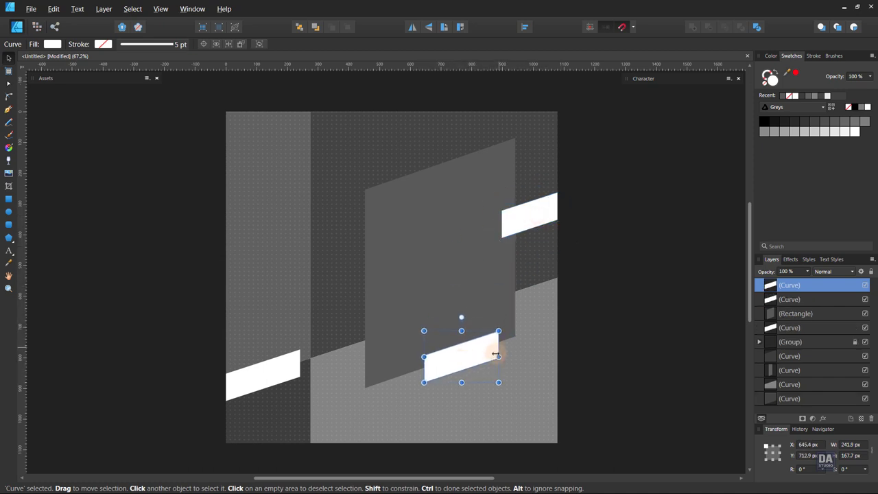
drag(495, 355, 518, 348)
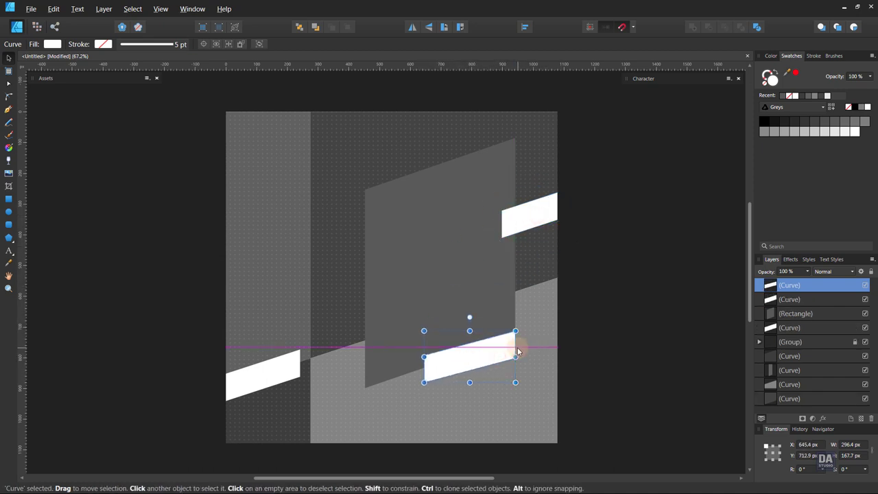
scroll(495, 370, up, 2)
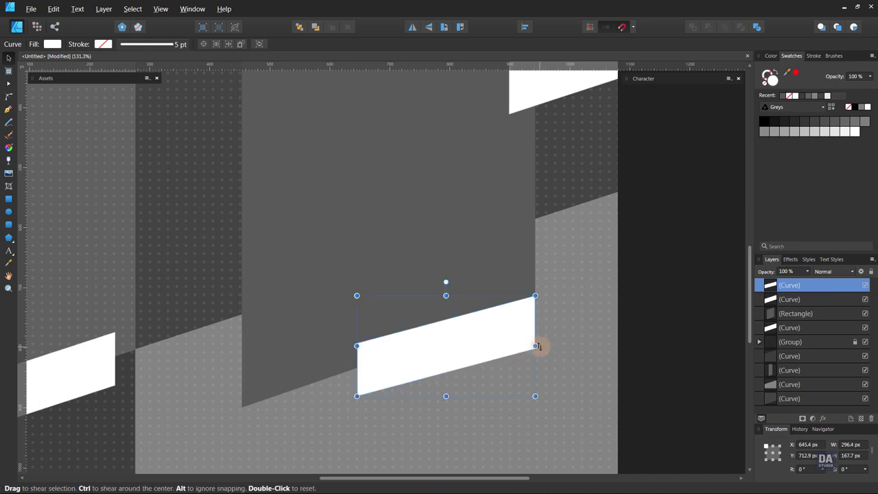
drag(541, 340, 541, 336)
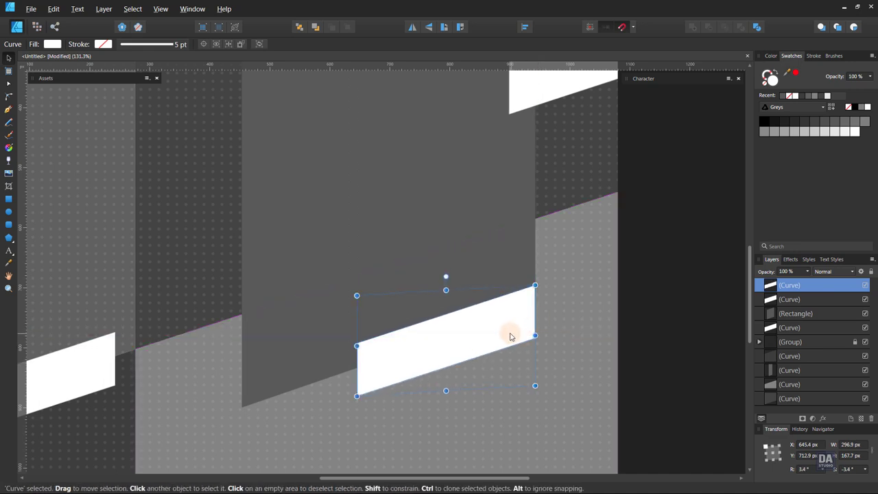
drag(510, 333, 535, 325)
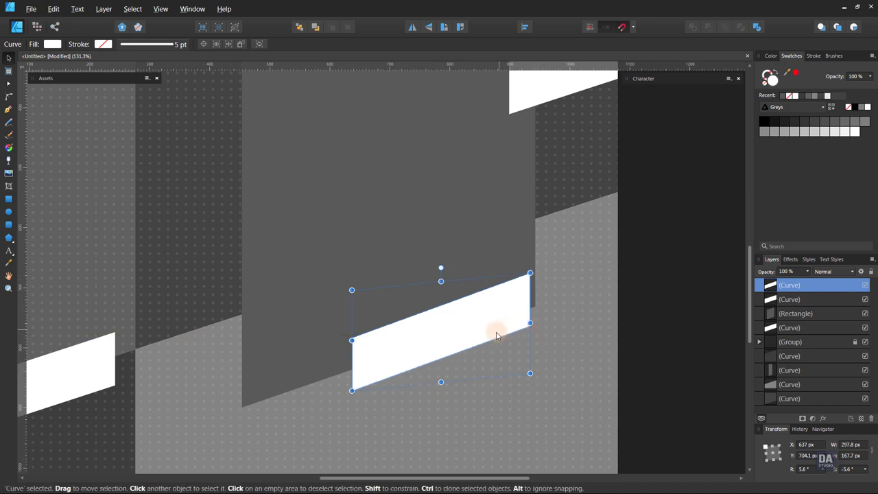
drag(484, 337, 535, 325)
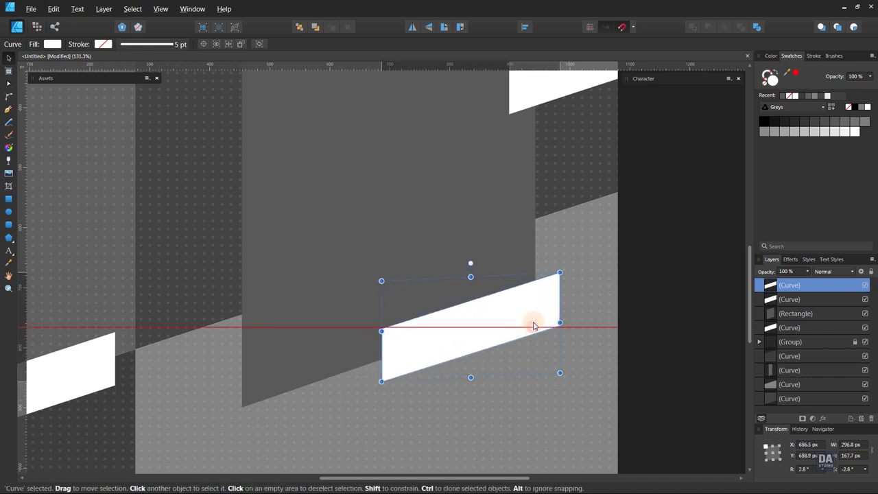
Turn the copy into a hollow white outline and stretch its left corners further left
click(777, 77)
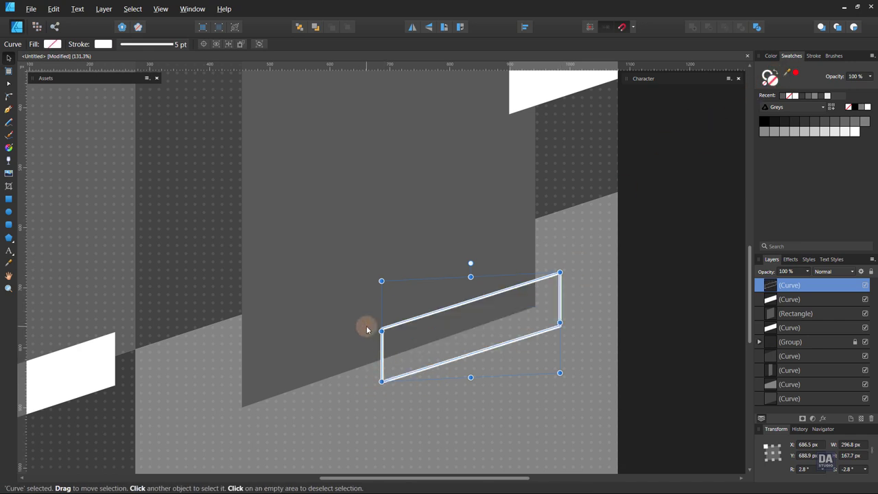
key(a)
drag(382, 381, 355, 391)
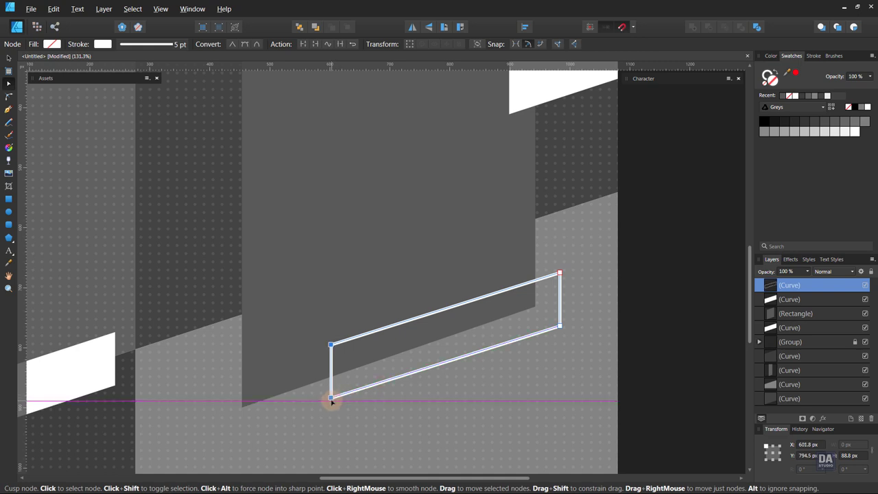
drag(330, 401, 329, 405)
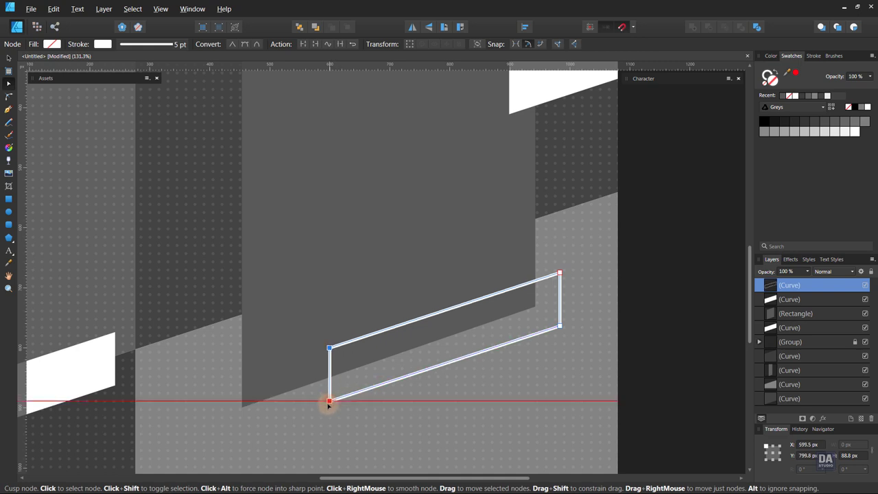
key(Escape)
scroll(294, 255, down, 5)
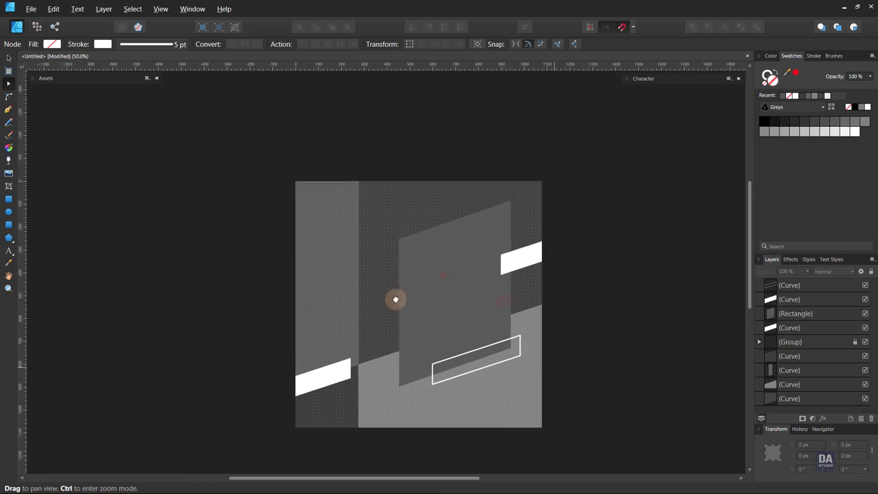
Copy the lower outline parallelogram to the upper left and narrow it by pulling its right corners in
scroll(460, 308, up, 2)
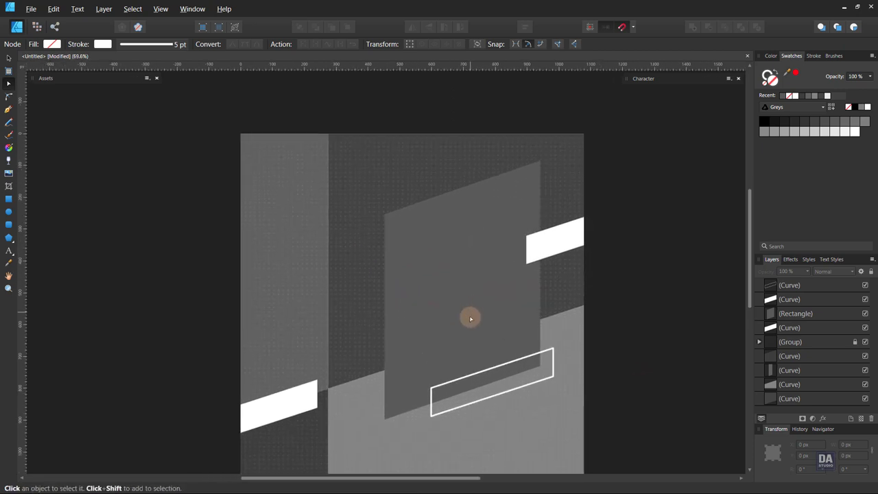
key(v)
click(492, 395)
mouse_move(494, 396)
mouse_down()
mouse_move(388, 223)
mouse_move(413, 217)
mouse_up()
key(a)
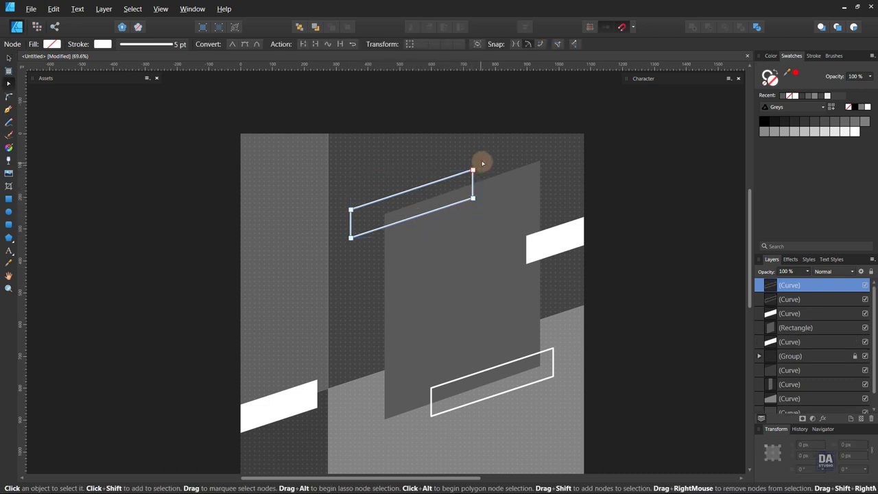
drag(473, 198, 451, 206)
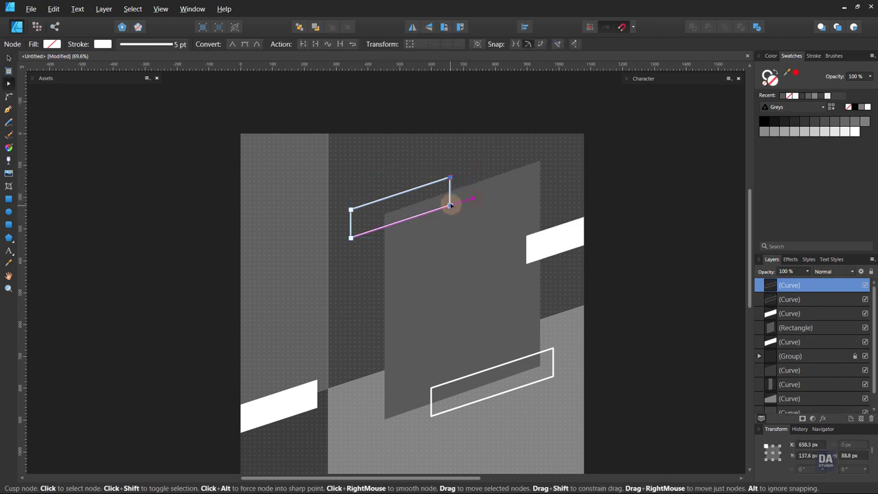
Send the narrowed outline copy back behind the tilted grey panel
key(v)
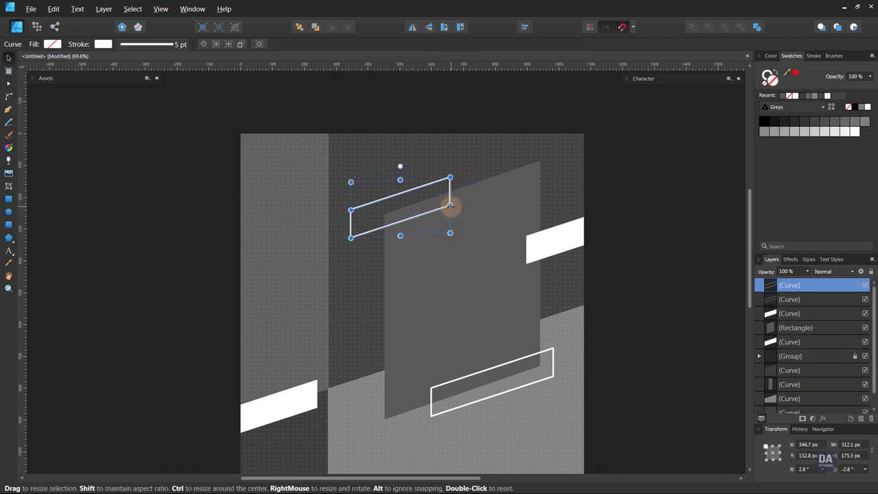
key(ctrl+bracketleft)
key(ctrl+bracketleft)
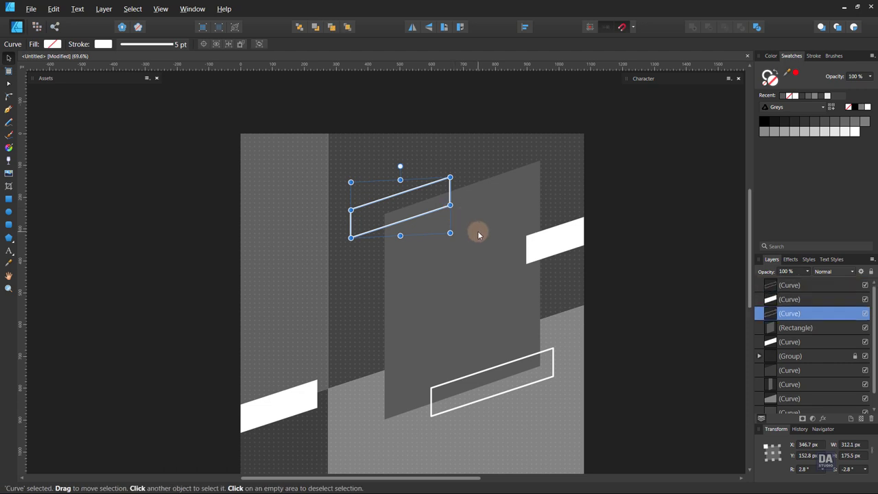
key(ctrl+bracketleft)
key(ctrl+bracketleft)
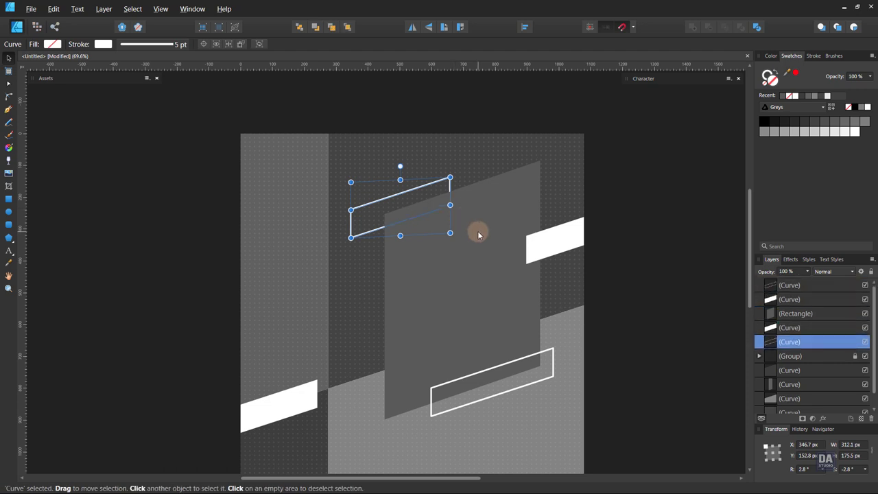
click(694, 255)
key(z)
mouse_move(501, 282)
mouse_down()
mouse_move(437, 278)
mouse_move(480, 284)
mouse_move(498, 296)
mouse_move(480, 304)
mouse_move(492, 303)
mouse_up()
key(h)
Draw a solid white rectangle from the artboard's top-left corner, trimmed slightly shorter and narrower
key(v)
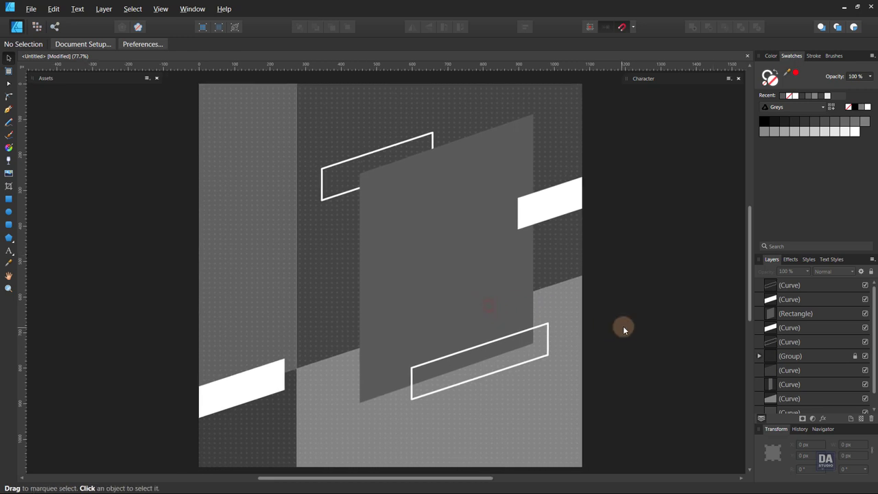
click(8, 199)
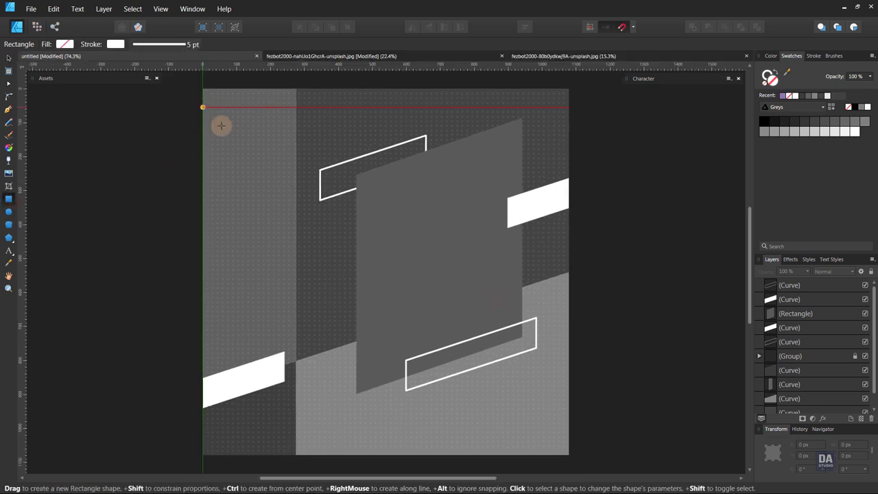
drag(203, 108, 309, 167)
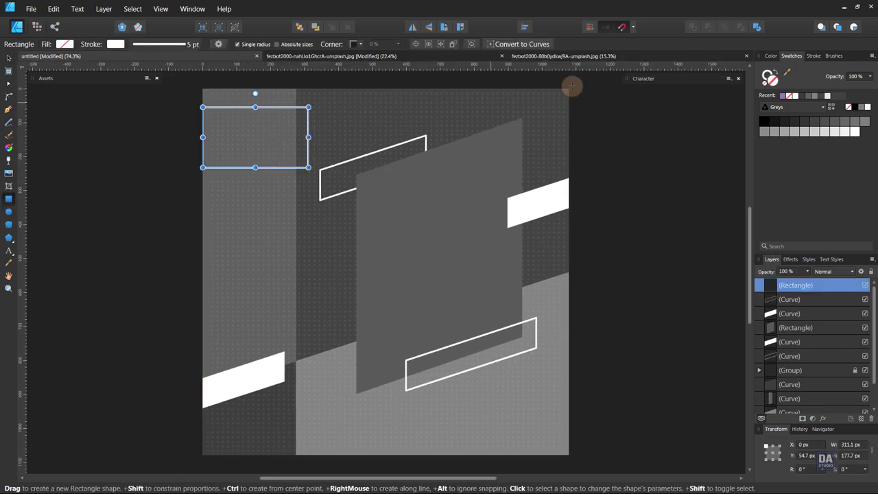
click(777, 75)
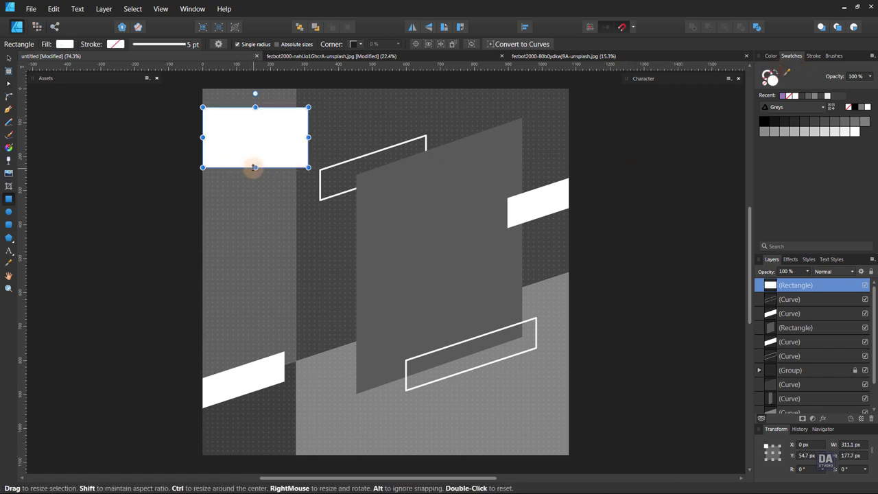
drag(254, 167, 253, 160)
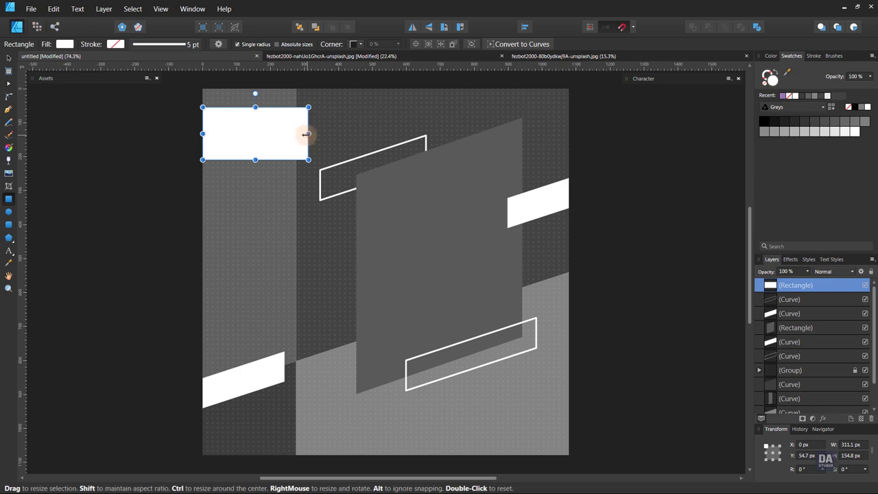
drag(308, 134, 302, 134)
click(141, 171)
key(v)
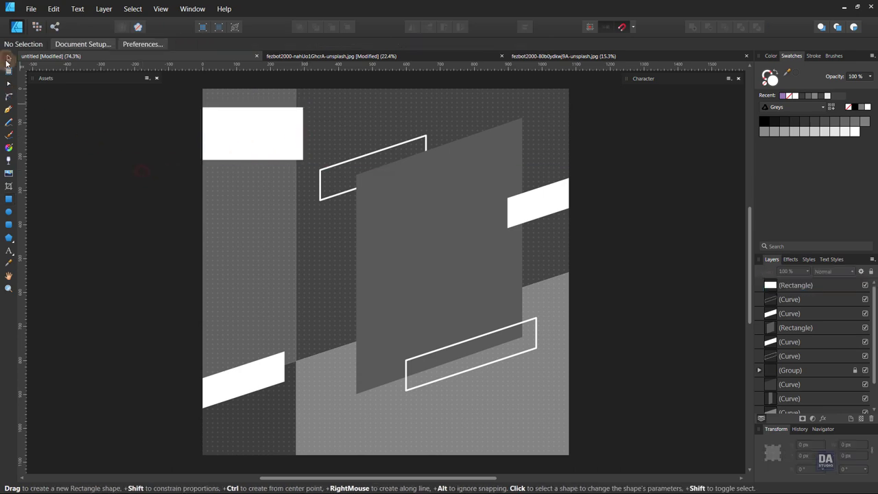
Recolour the left strip and the dark grey background shapes purple using the Banner palette
click(268, 278)
click(797, 109)
click(761, 260)
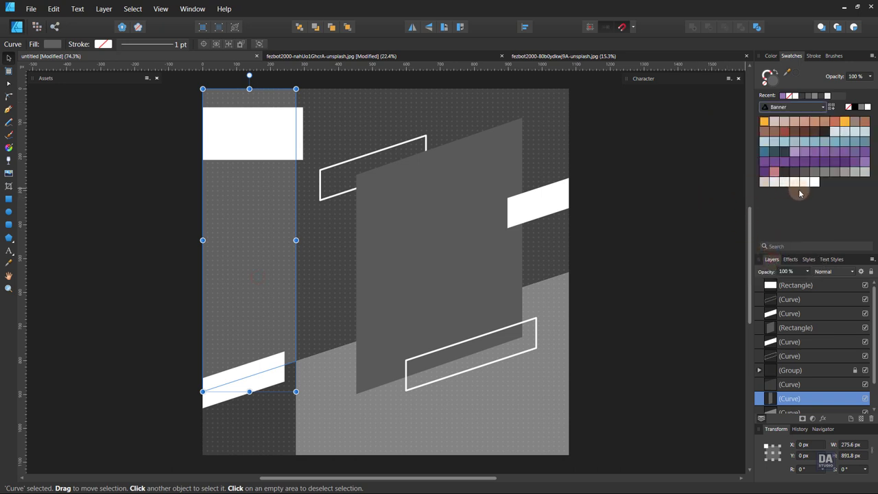
click(768, 173)
click(597, 255)
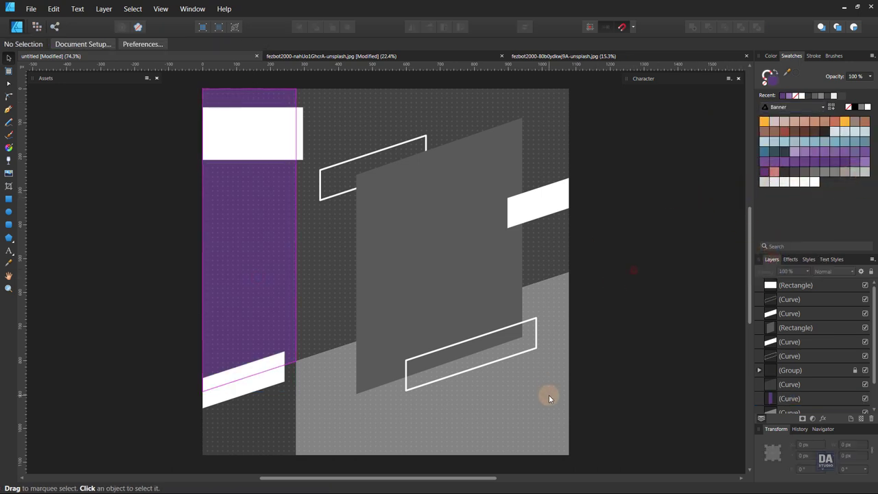
click(549, 395)
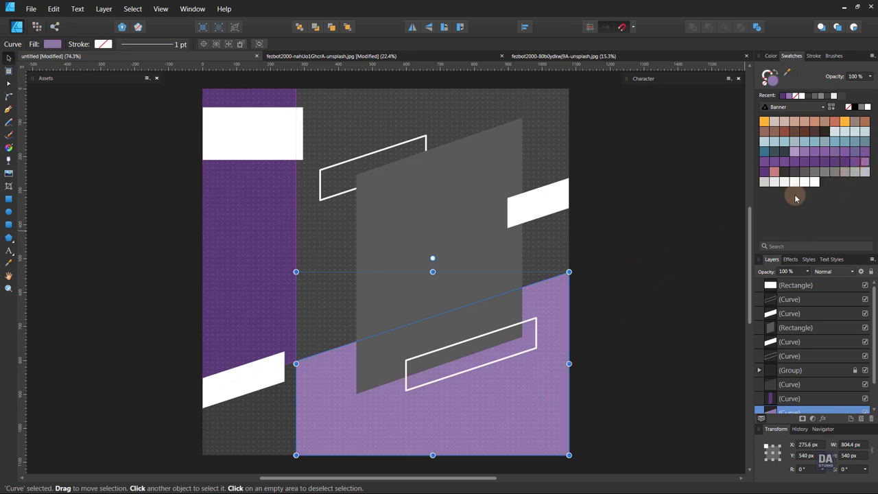
click(652, 230)
click(551, 243)
shift+click(252, 403)
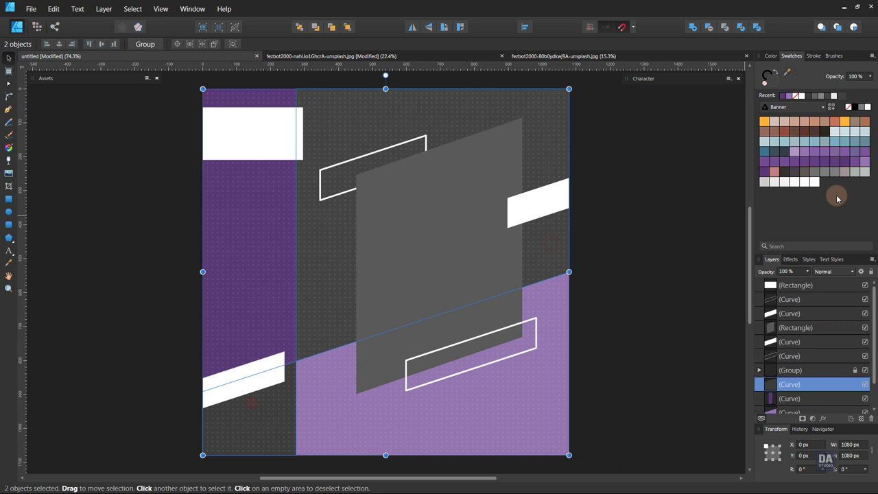
click(855, 162)
click(659, 265)
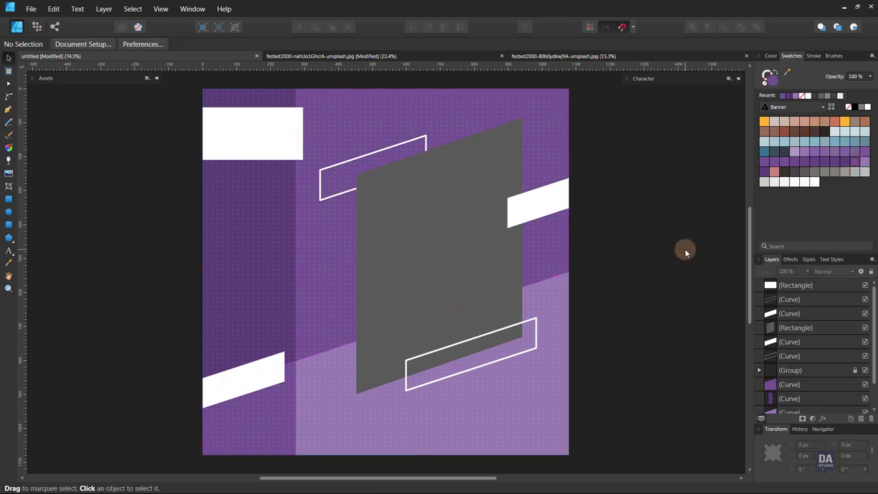
Fill the right and bottom-left white slanted strips with orange
click(555, 202)
shift+click(245, 386)
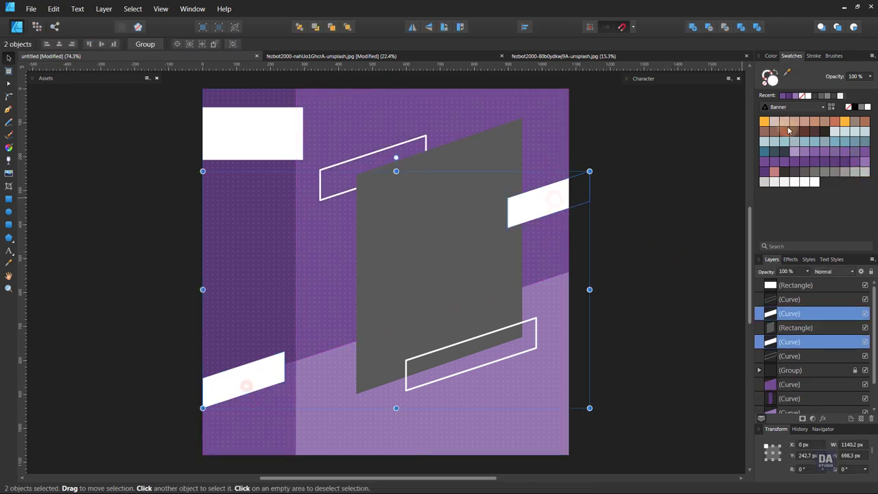
click(764, 122)
click(671, 243)
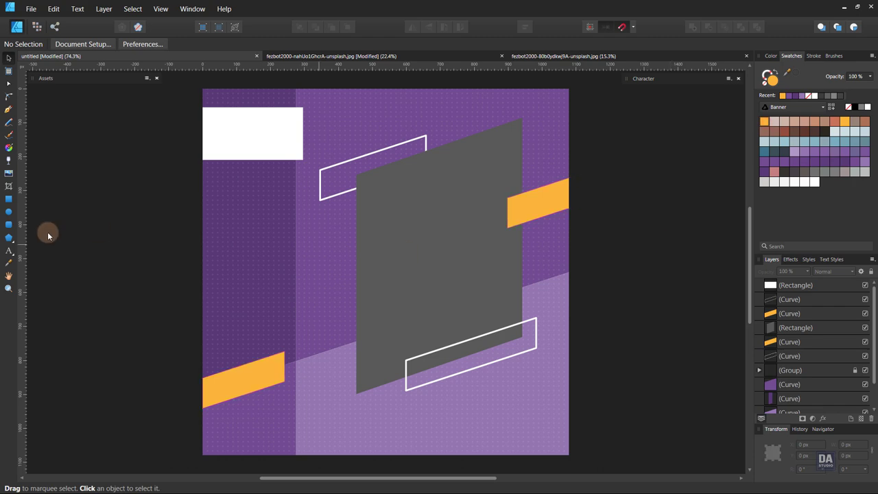
click(52, 83)
scroll(64, 394, up, 1)
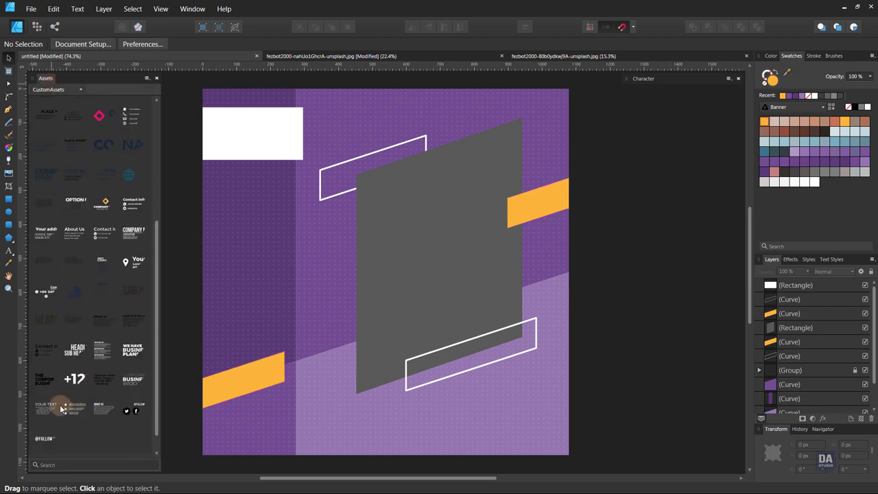
Place the HEADLINE/SUB HEADLINE asset, then slant, shrink and move the block up-left
drag(305, 318, 373, 317)
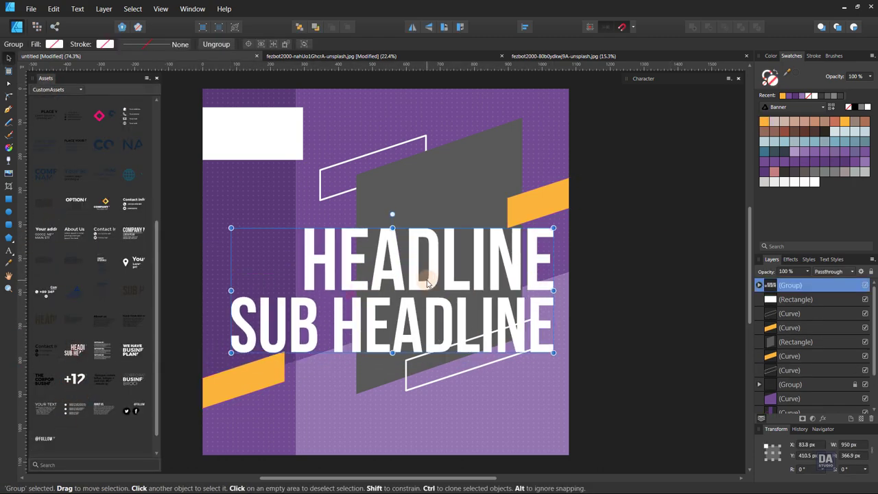
mouse_move(421, 279)
mouse_down()
mouse_move(371, 284)
mouse_move(337, 321)
mouse_up()
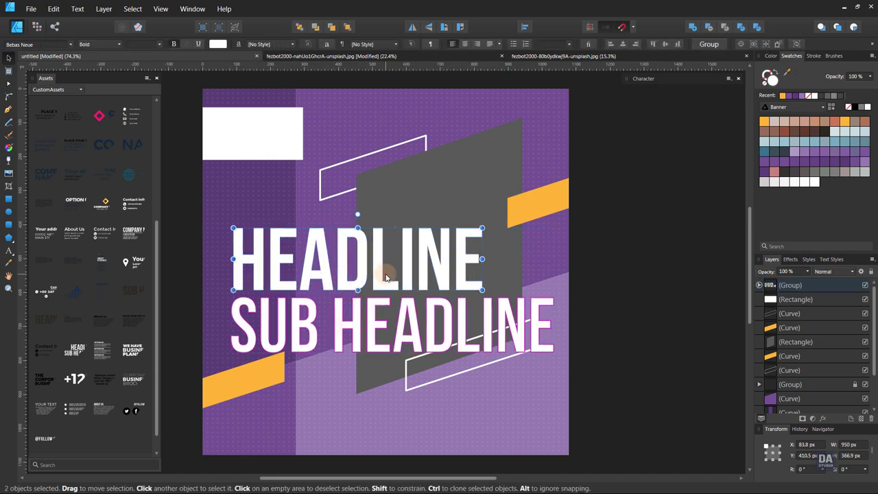
shift+click(362, 320)
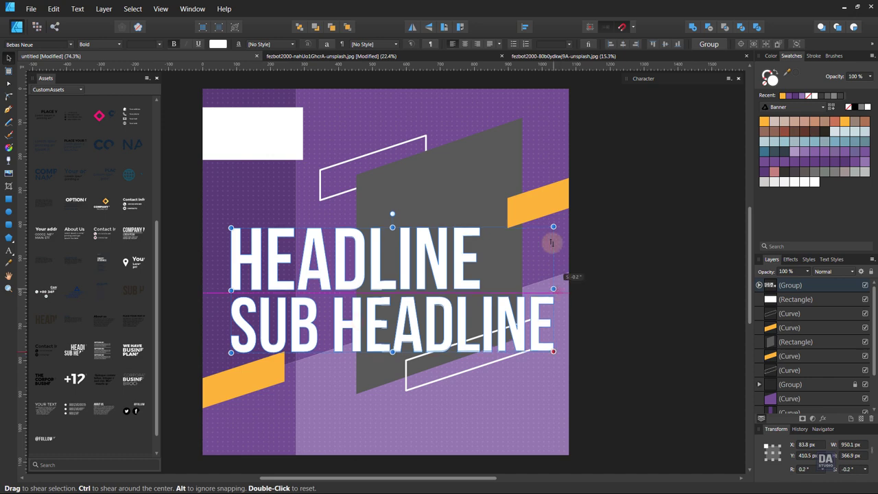
mouse_move(551, 243)
mouse_down()
mouse_move(534, 171)
mouse_move(534, 190)
mouse_up()
drag(551, 127, 357, 263)
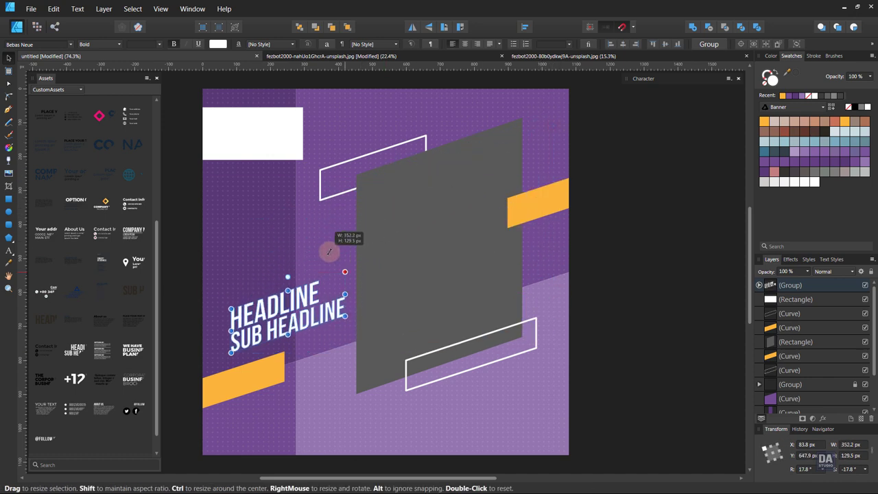
drag(309, 278, 281, 275)
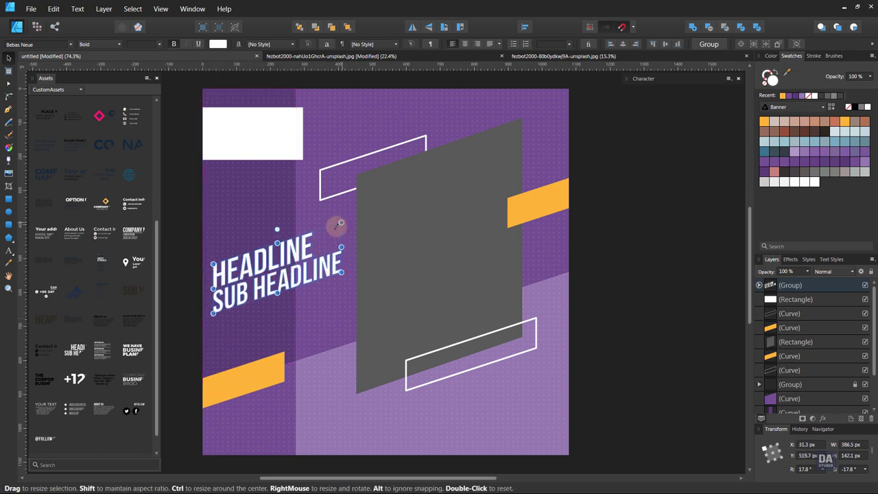
drag(341, 223, 304, 183)
scroll(231, 306, up, 3)
Duplicate the HEADLINE line above the original, retype it as YOUR, and colour it orange
click(304, 232)
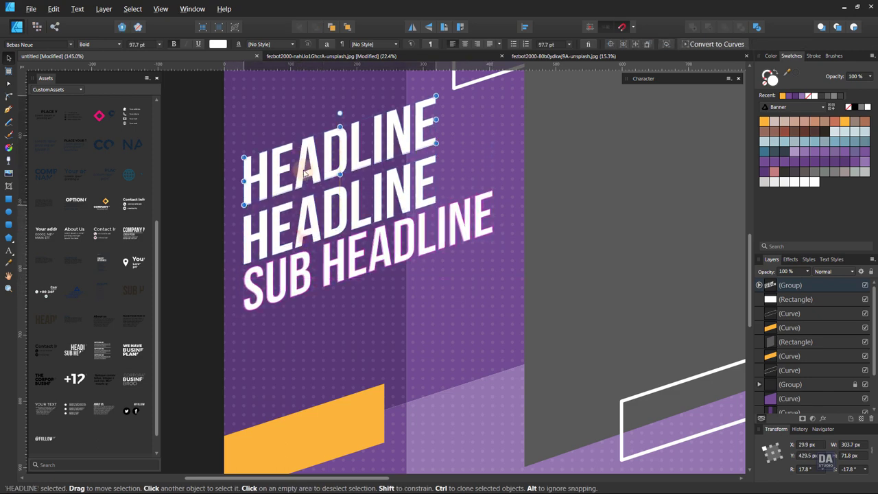
double_click(305, 184)
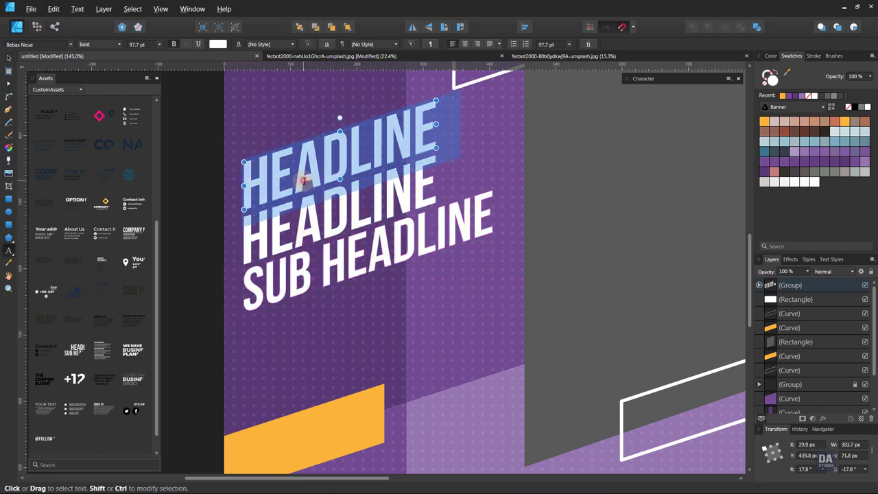
text(YOUR)
key(Escape)
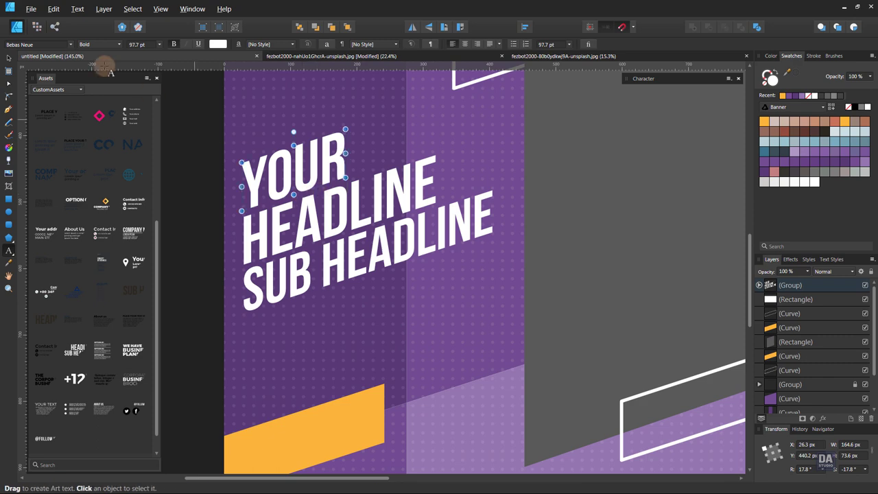
click(782, 95)
click(178, 265)
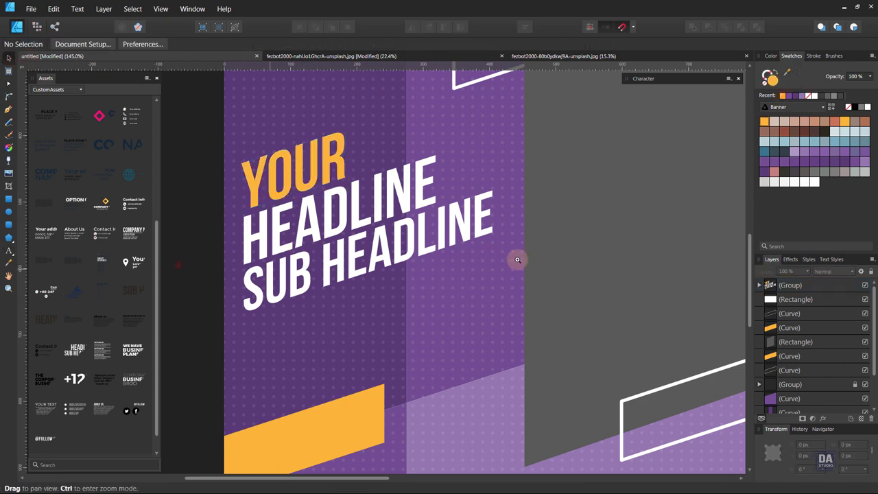
key(ctrl+0)
drag(538, 208, 378, 247)
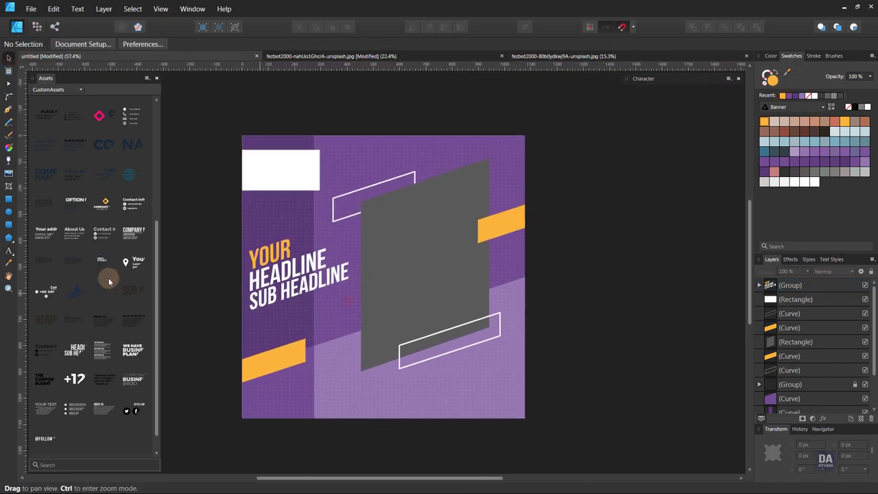
Place the Design Art Studio logo asset and enlarge it at the bottom left
scroll(108, 278, up, 3)
scroll(108, 278, up, 2)
drag(75, 189, 284, 384)
scroll(299, 383, up, 5)
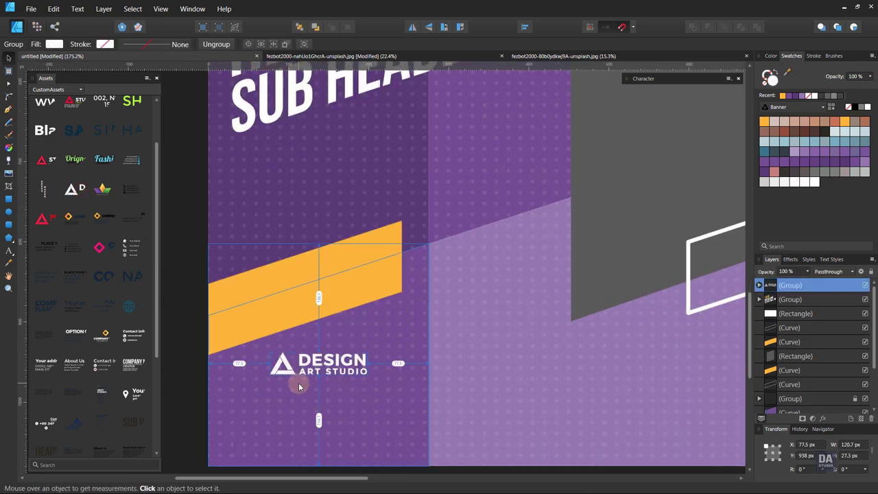
mouse_move(384, 371)
mouse_down()
mouse_move(459, 406)
mouse_move(367, 391)
mouse_up()
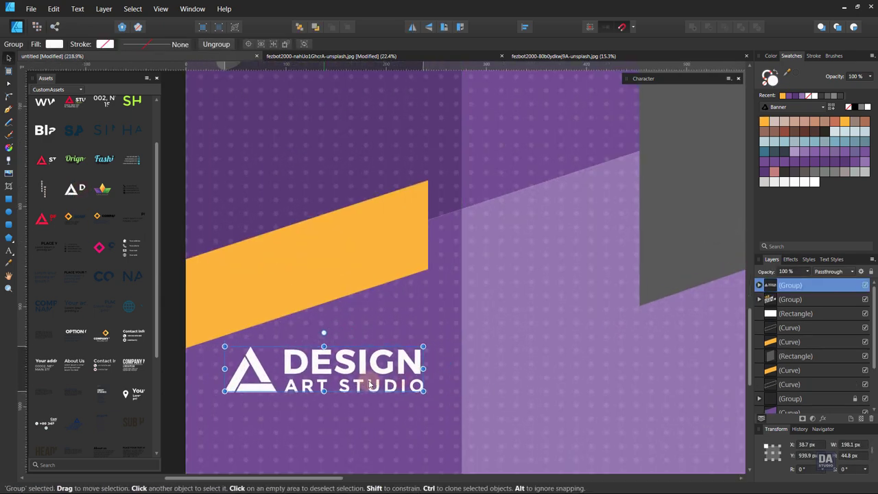
Add the follow-us social icons row and shrink it to fit beside the logo
scroll(368, 391, down, 3)
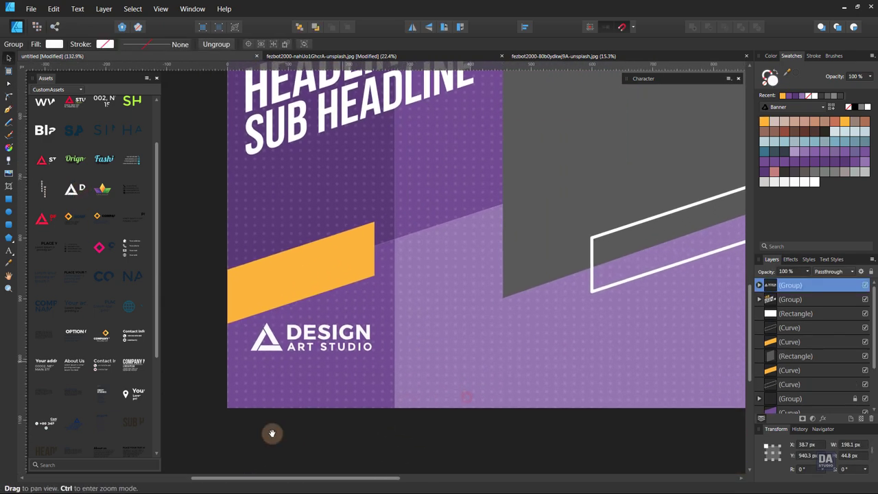
scroll(116, 409, down, 5)
drag(66, 421, 384, 385)
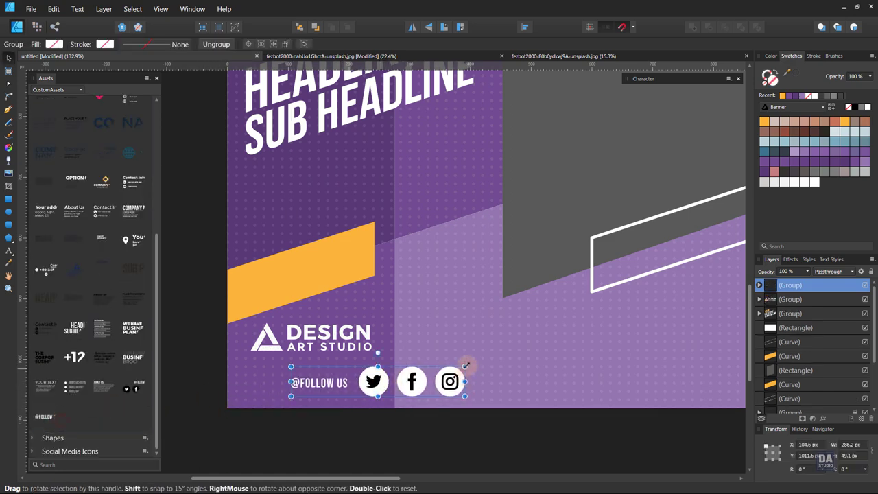
mouse_move(465, 364)
mouse_down()
mouse_move(336, 388)
mouse_move(379, 371)
mouse_up()
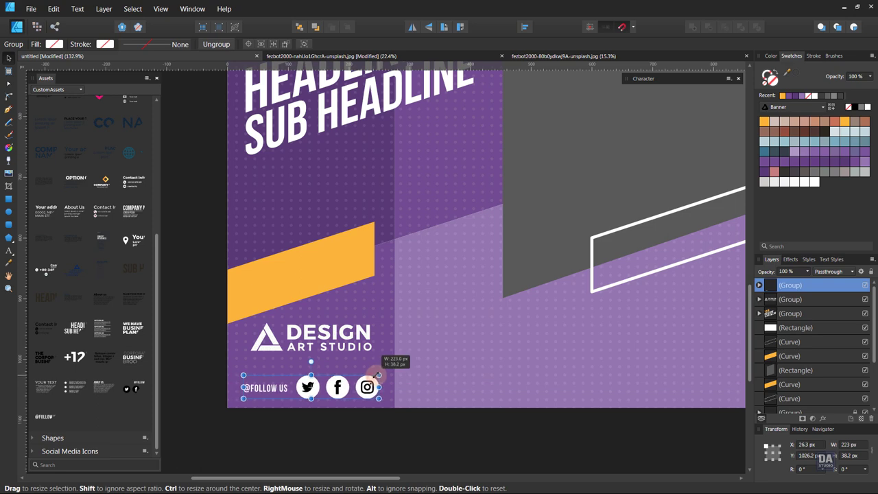
Fill the top-left white box with light purple
click(341, 355)
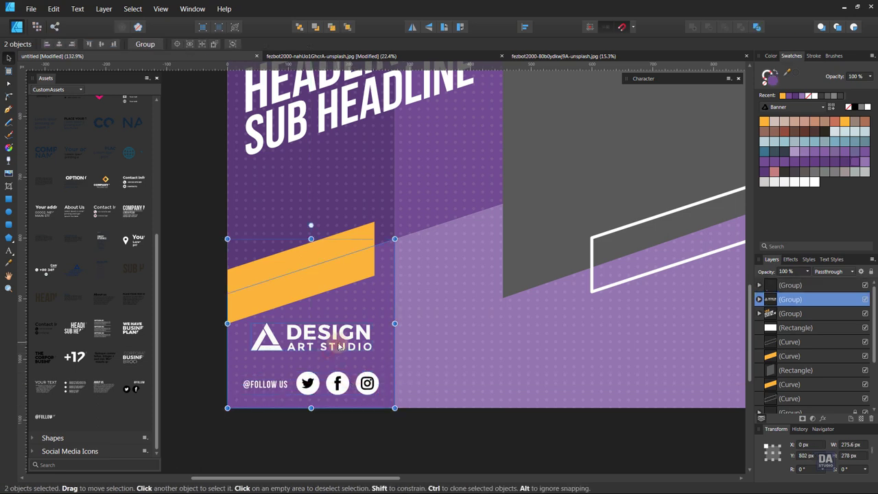
key(ctrl+d)
key(z)
mouse_move(450, 365)
mouse_down()
mouse_move(435, 288)
mouse_move(373, 343)
mouse_move(382, 334)
mouse_move(428, 337)
mouse_up()
key(v)
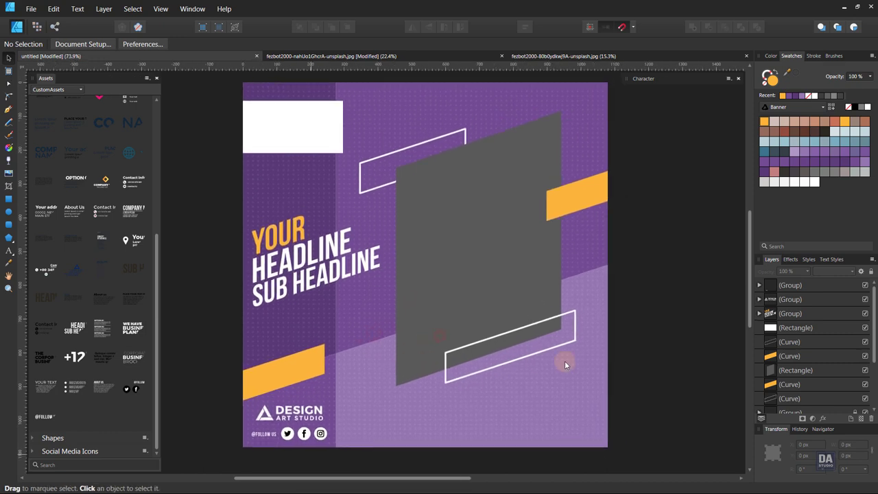
click(280, 132)
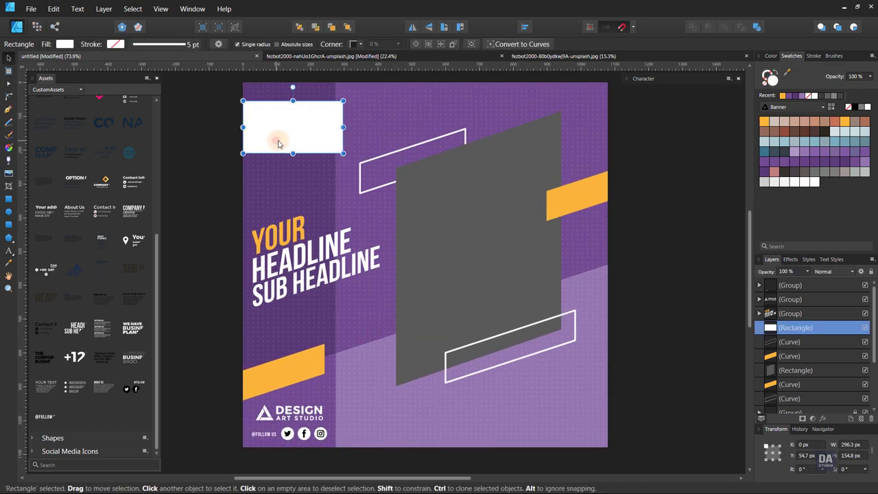
click(864, 162)
click(673, 244)
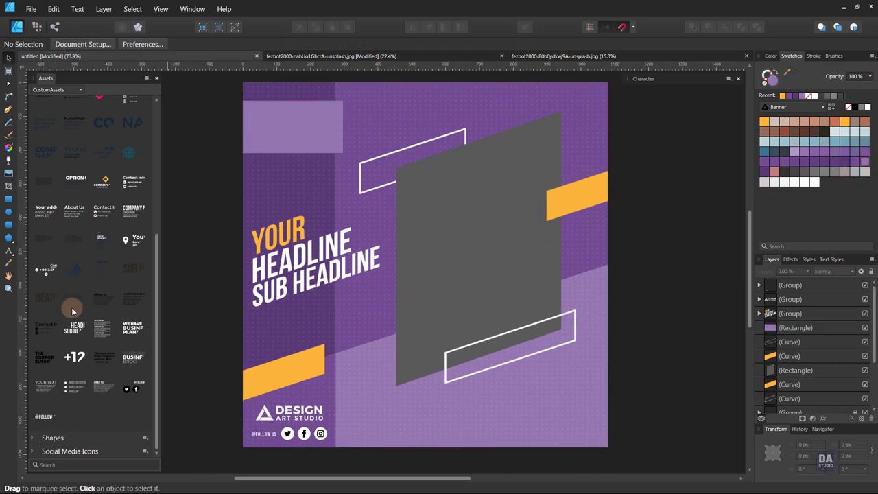
click(8, 250)
Add art text lines reading Fashion and SALE above the headline
drag(321, 206, 323, 208)
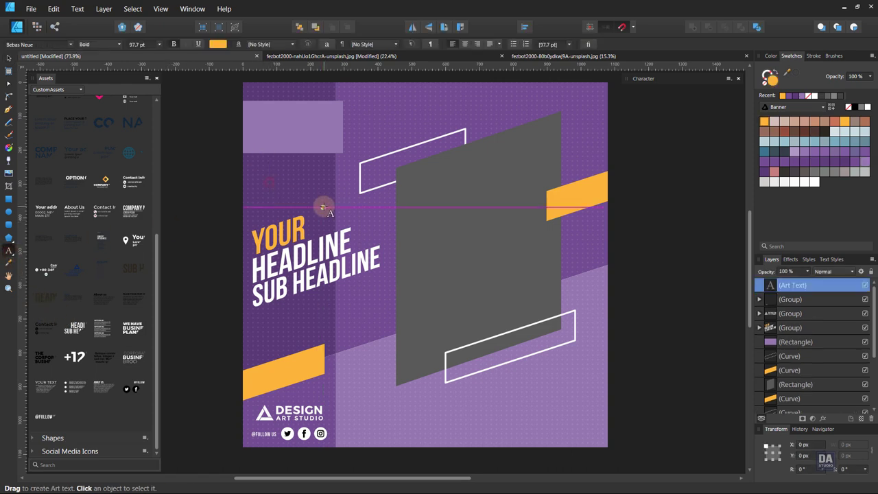
text(FASHION)
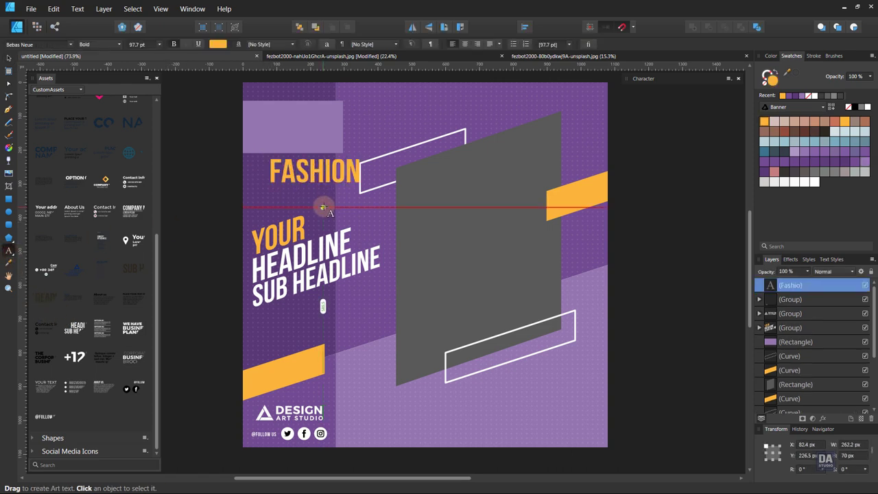
key(Escape)
click(289, 197)
text(SALE)
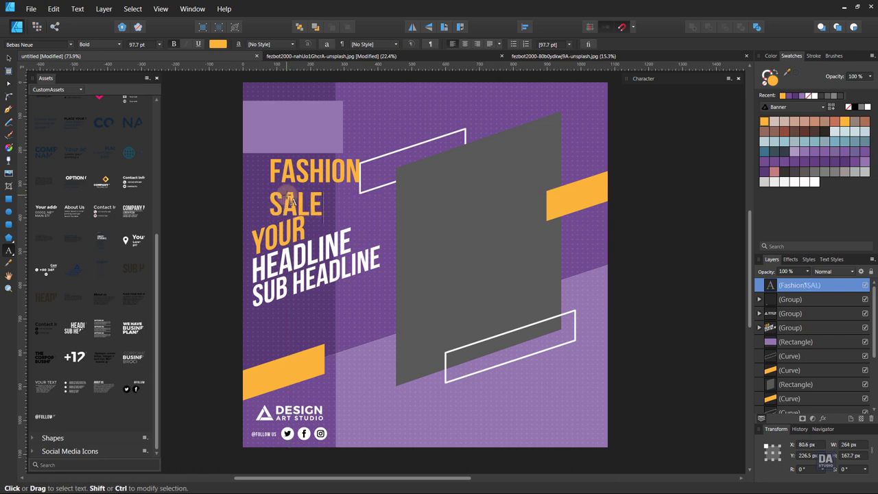
key(Escape)
Set the Fashion SALE heading to Minion Pro in white and move it to the poster top
click(8, 57)
click(28, 45)
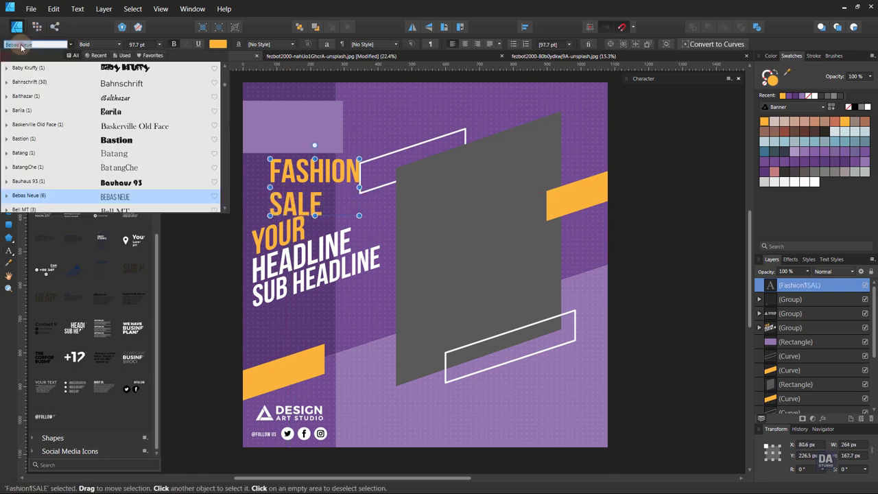
text(minio)
key(Return)
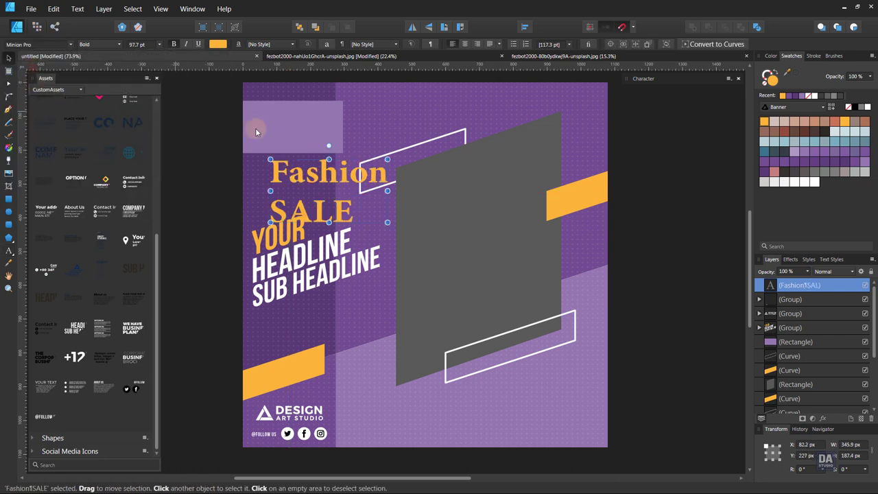
click(866, 107)
drag(334, 190, 314, 132)
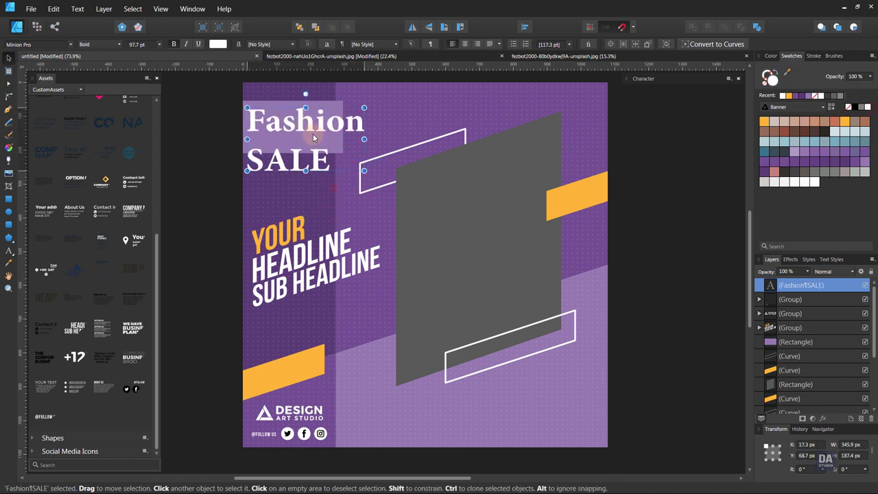
Reduce the heading's leading and scale it down to fit inside the pale purple box
click(667, 81)
scroll(653, 215, down, 8)
scroll(654, 214, down, 8)
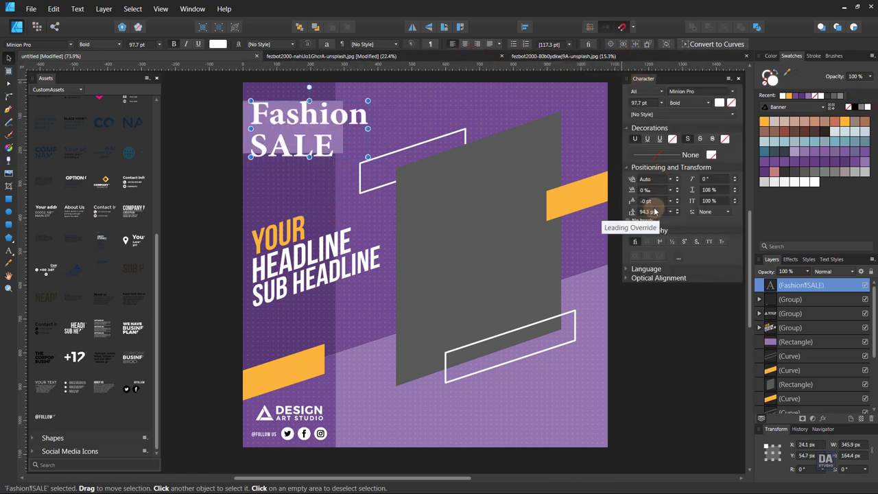
scroll(654, 212, down, 8)
scroll(655, 211, down, 7)
scroll(655, 213, down, 4)
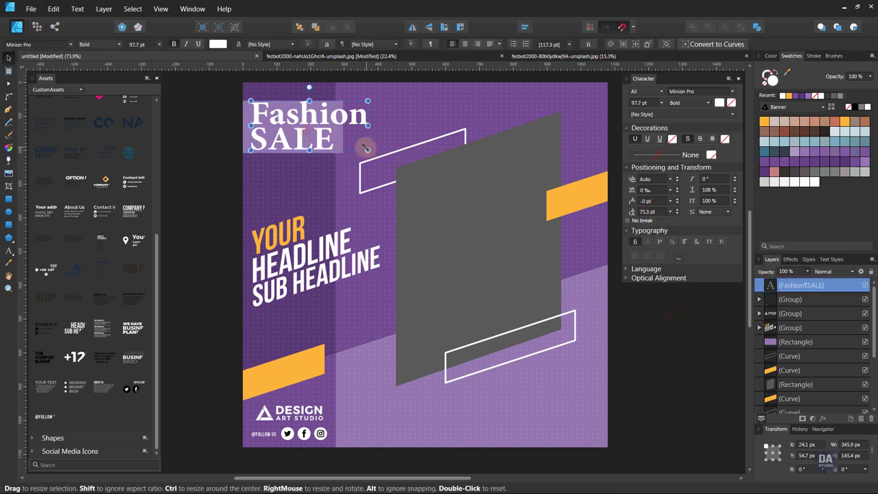
drag(368, 149, 333, 137)
drag(278, 129, 278, 137)
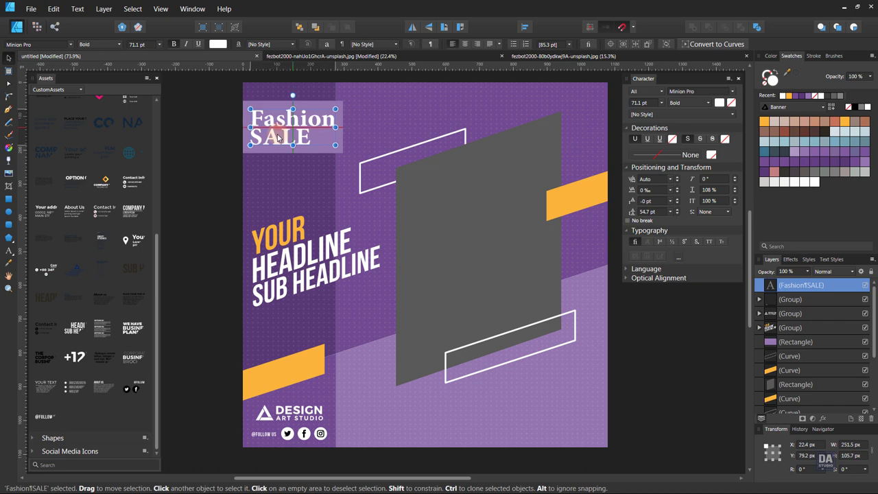
click(202, 168)
scroll(403, 223, down, 2)
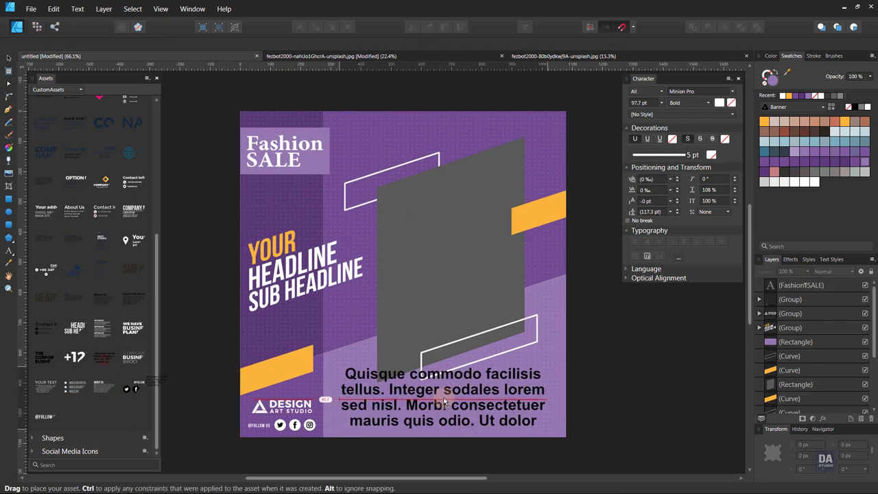
Place a paragraph text asset near the poster bottom and resize its frame and text
drag(101, 396, 439, 412)
drag(547, 395, 626, 392)
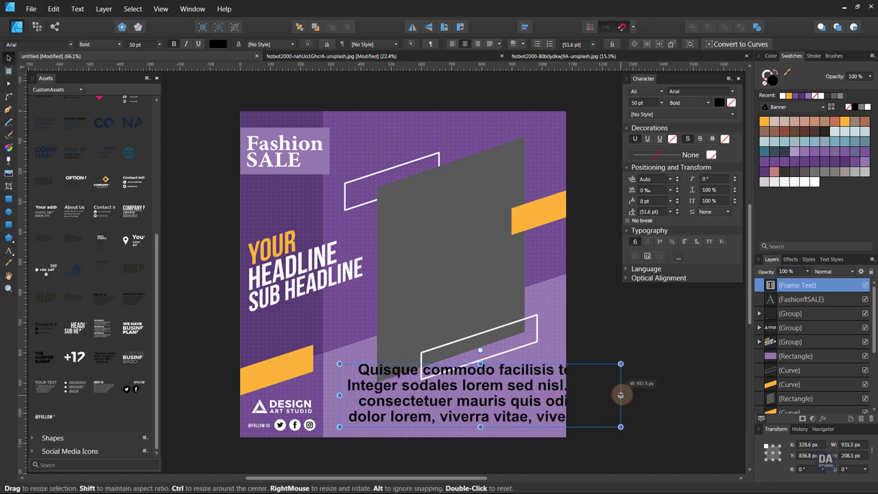
drag(483, 427, 483, 422)
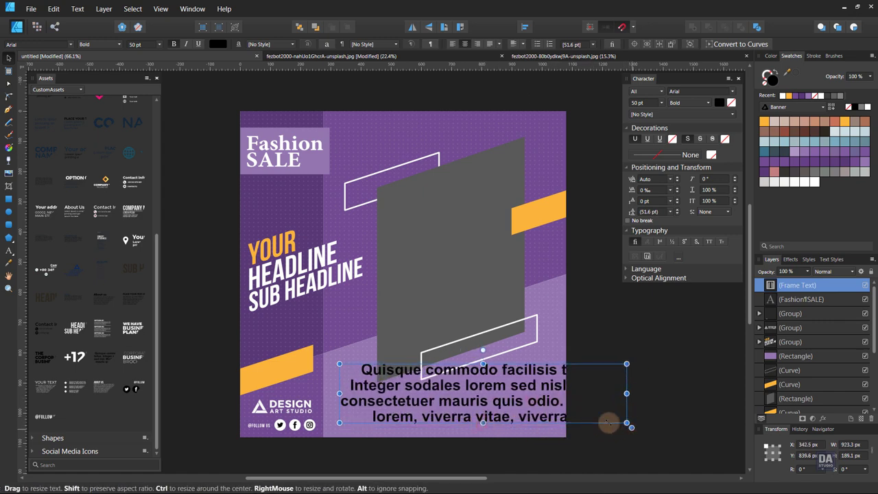
mouse_move(627, 422)
mouse_down()
mouse_move(547, 425)
mouse_move(582, 406)
mouse_up()
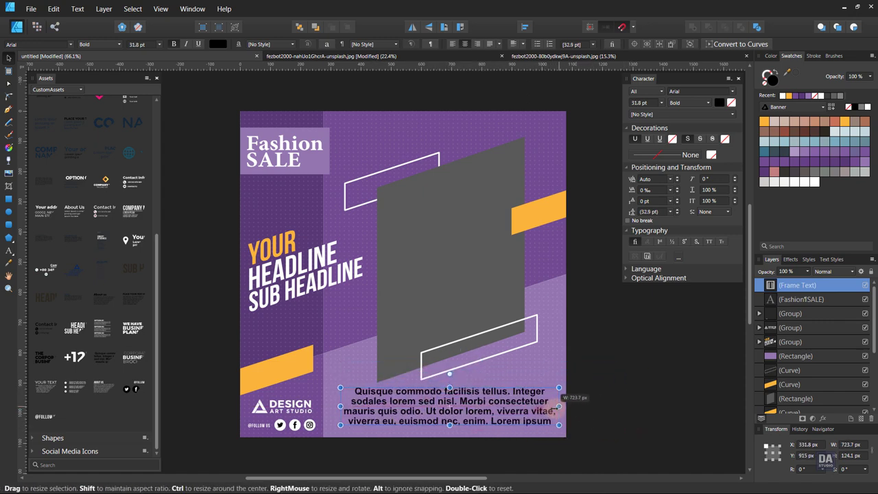
drag(521, 412, 496, 412)
drag(556, 425, 539, 425)
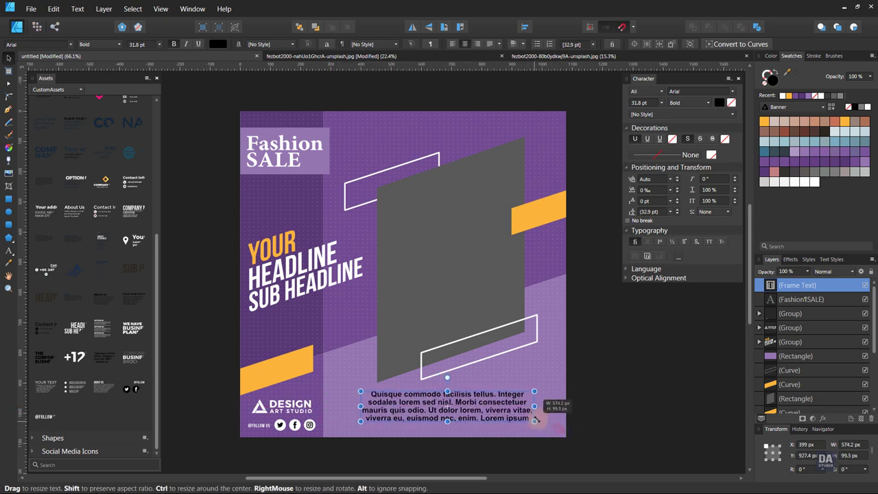
Make the paragraph text white and lower its font size to 19 pt
click(868, 110)
scroll(134, 45, down, 2)
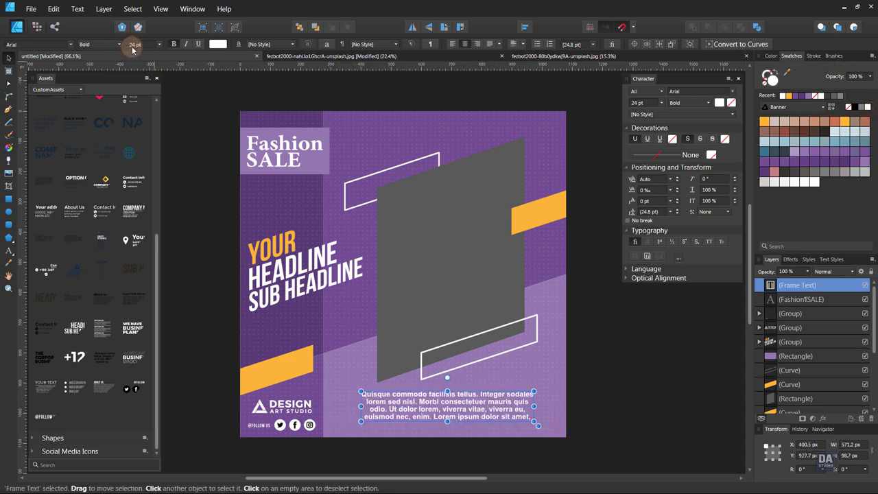
scroll(134, 45, down, 2)
scroll(134, 45, down, 2)
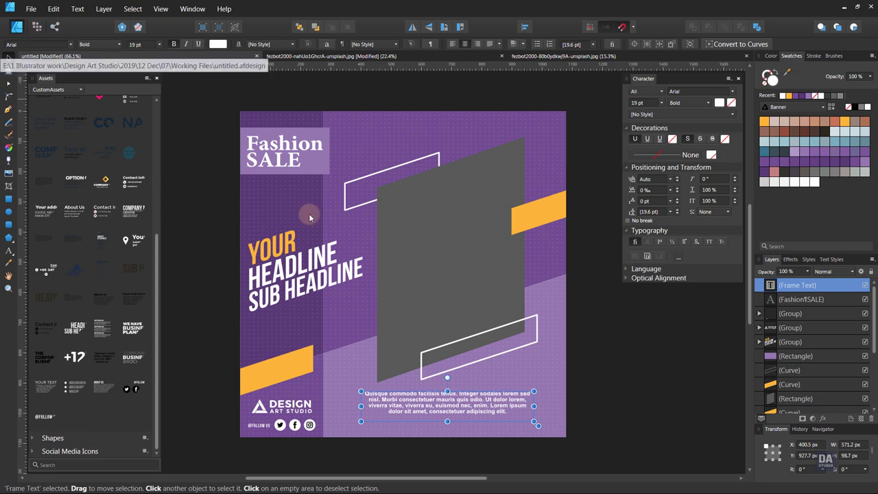
click(607, 401)
click(472, 406)
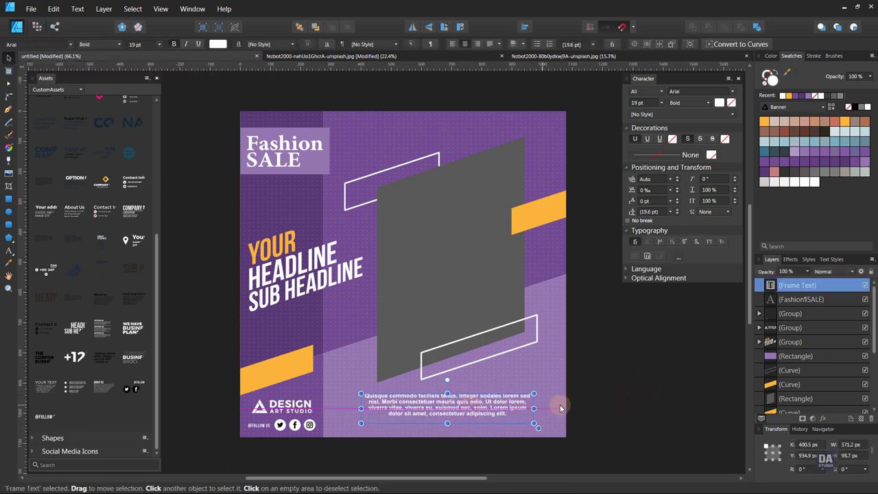
click(611, 402)
drag(607, 389, 595, 391)
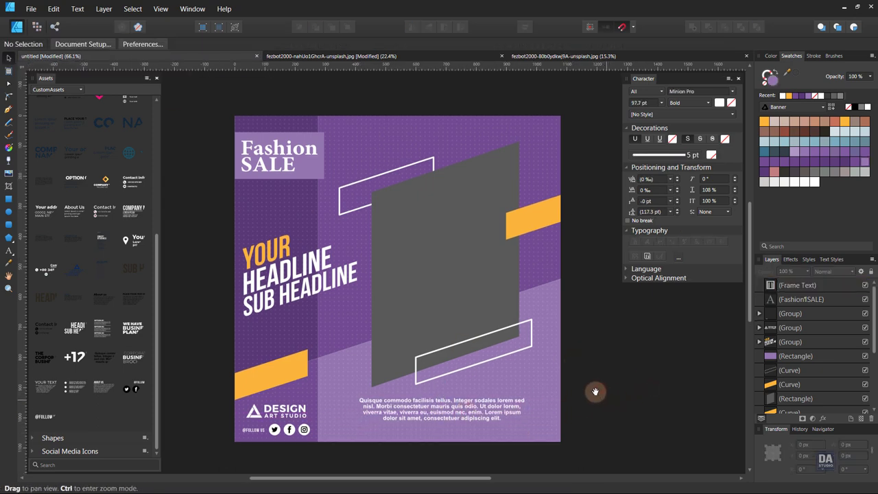
Collapse the Character and Assets panels
double_click(677, 78)
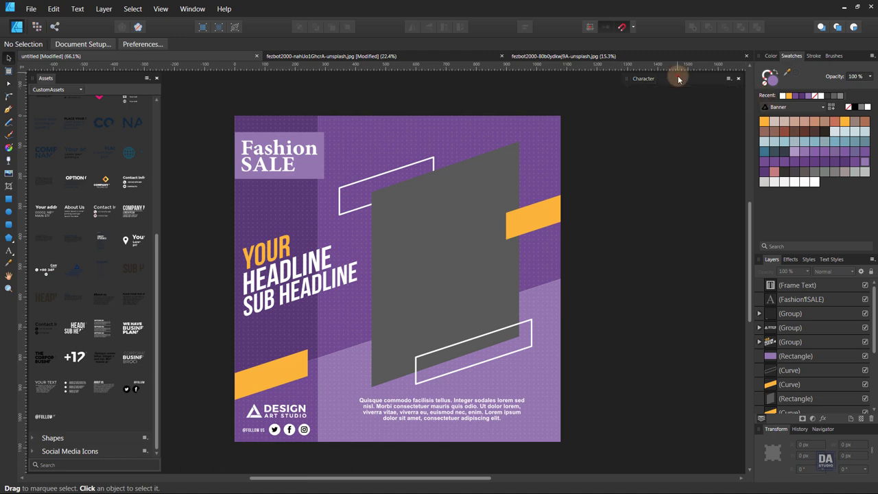
double_click(63, 79)
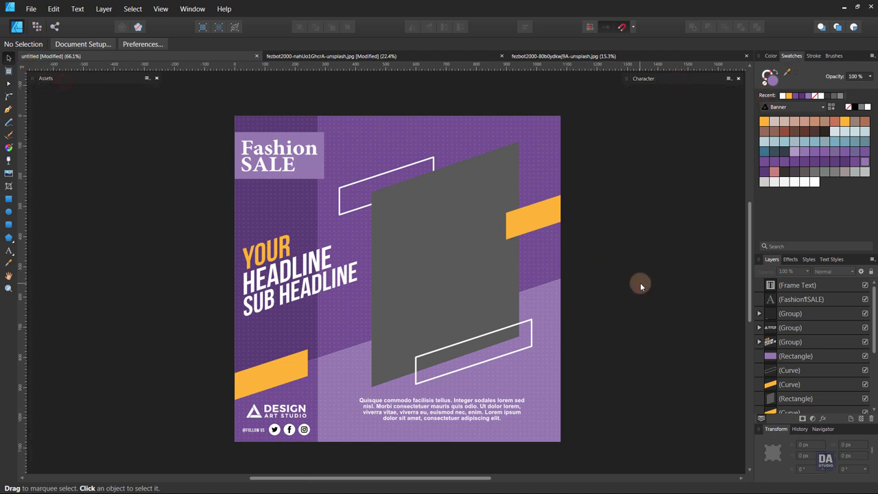
scroll(596, 367, up, 1)
scroll(776, 377, down, 3)
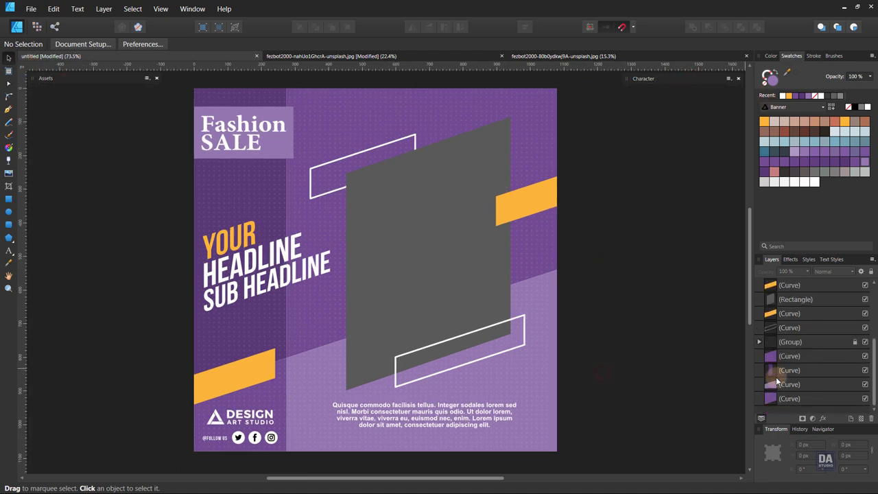
Move the locked dotted-texture group two levels down in the layer stack
click(795, 344)
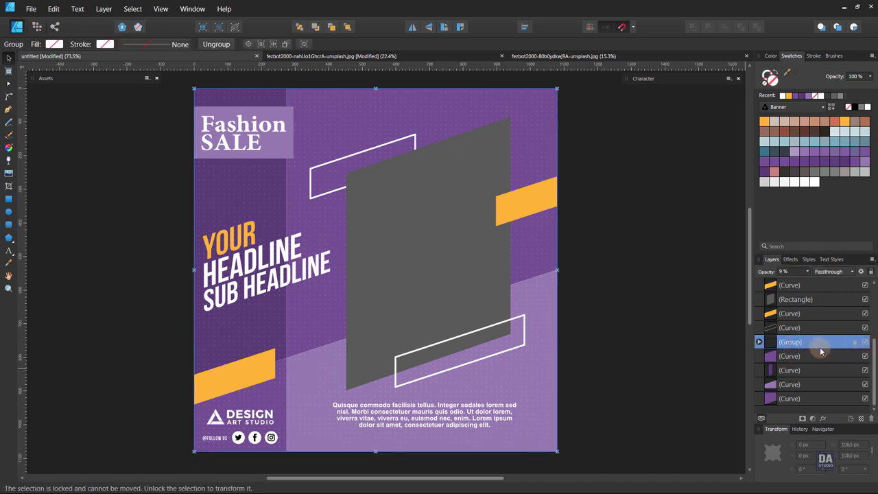
key(ctrl+bracketleft)
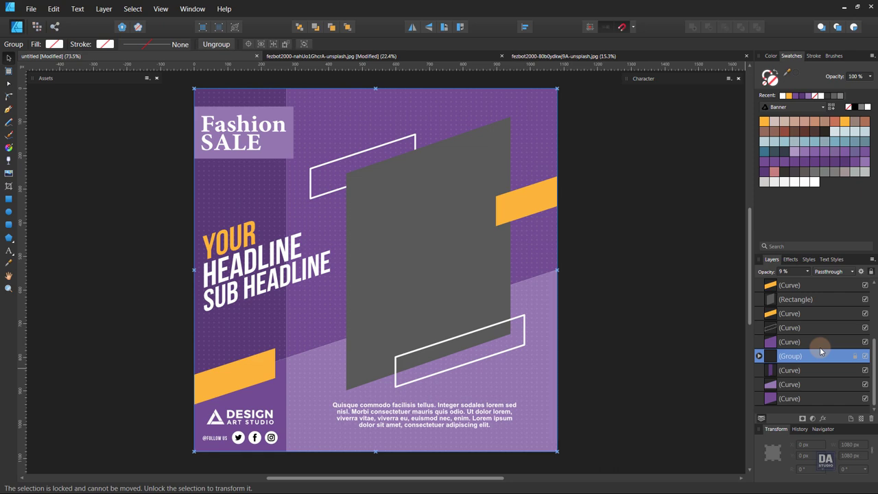
key(ctrl+bracketleft)
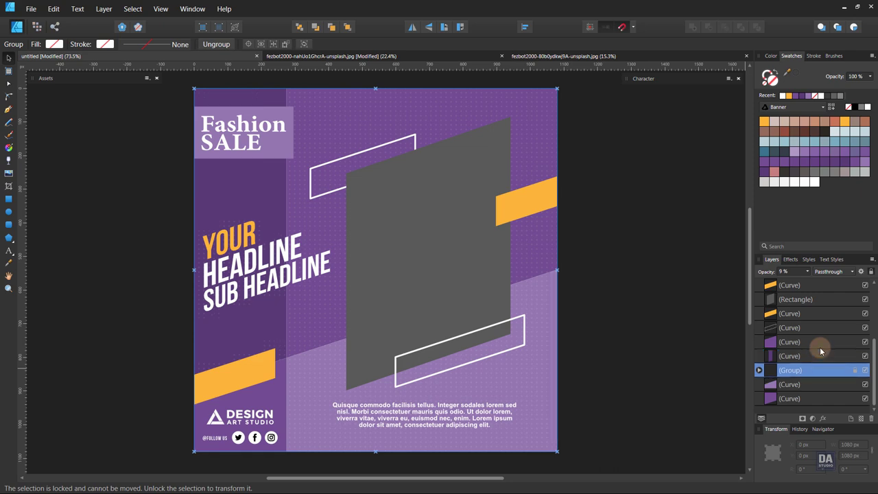
Send the dot texture group to the back, then move the pale band and left strip beneath it
key(ctrl+bracketleft)
key(ctrl+bracketleft)
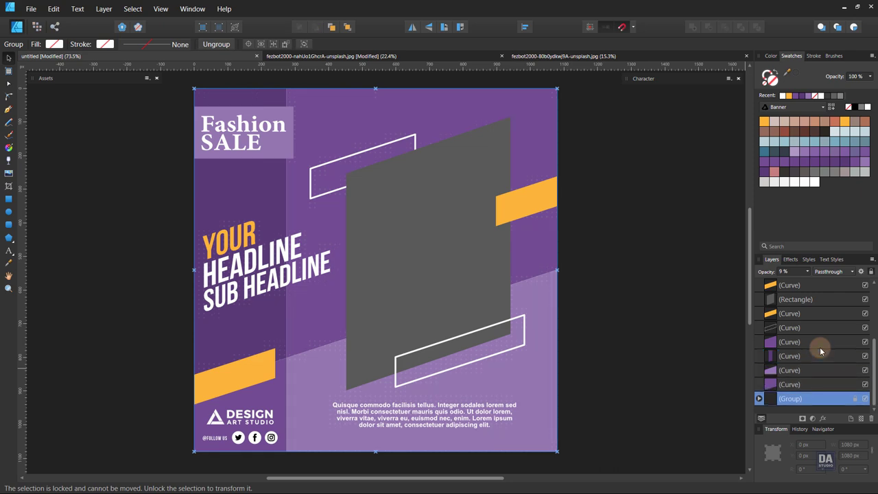
click(790, 370)
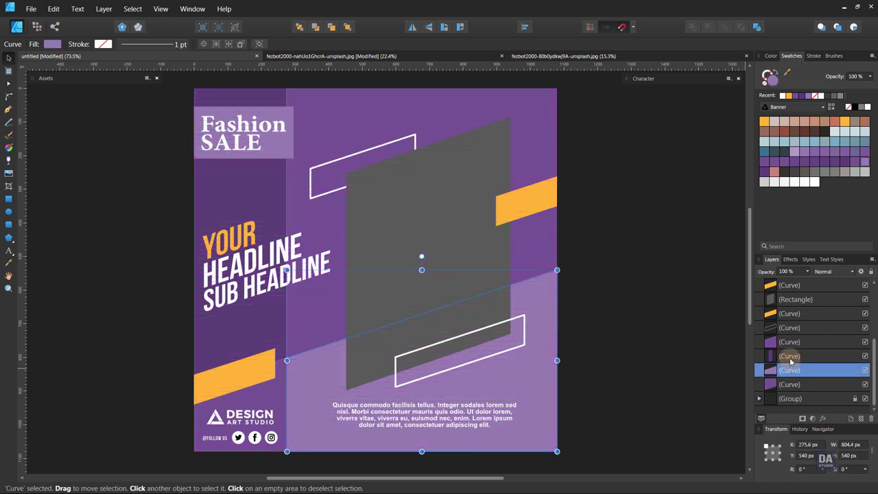
shift+click(791, 357)
key(ctrl+bracketleft)
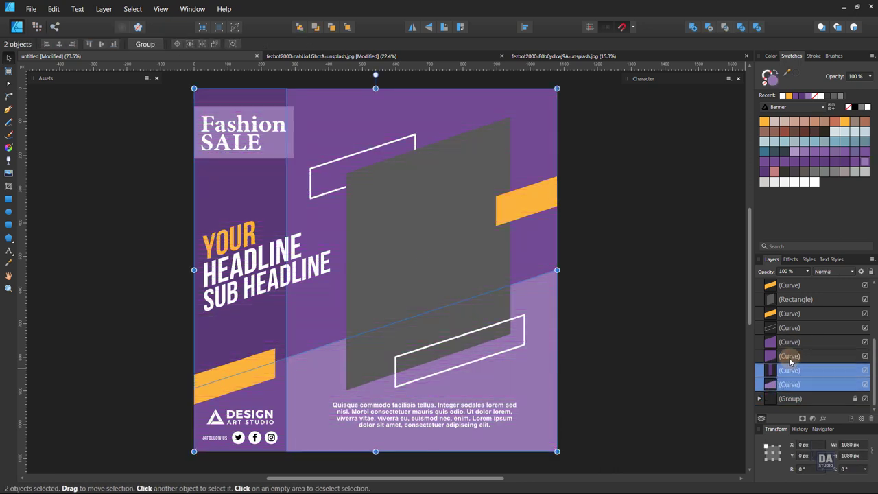
key(ctrl+bracketleft)
click(653, 352)
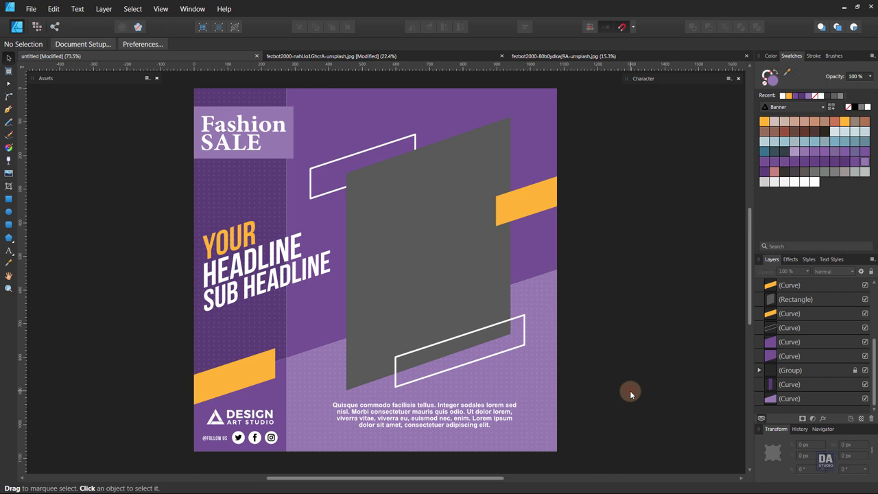
Unlock and shrink the model photo in its own document, then copy it
click(357, 59)
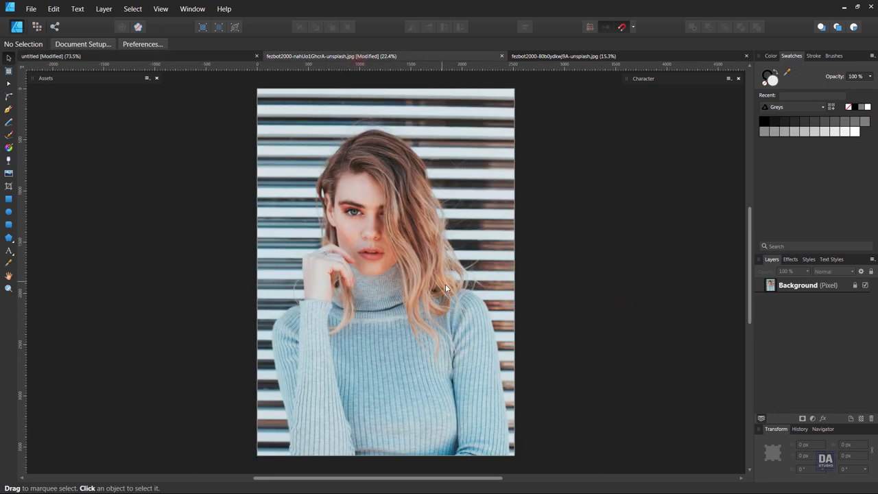
click(445, 284)
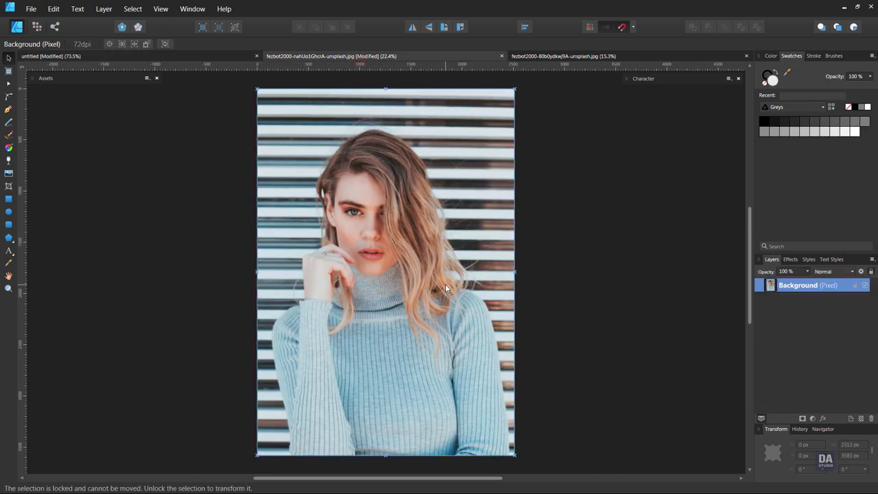
click(854, 289)
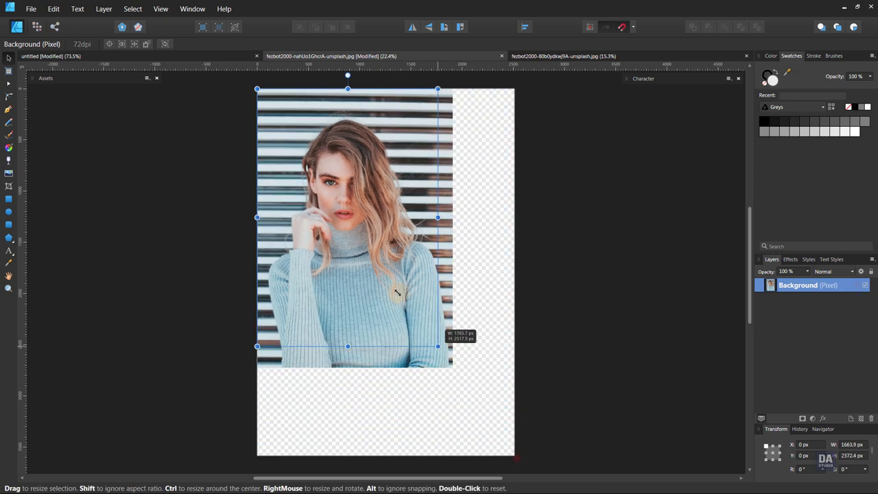
mouse_move(515, 455)
mouse_down()
mouse_move(330, 206)
mouse_move(330, 193)
mouse_up()
click(54, 9)
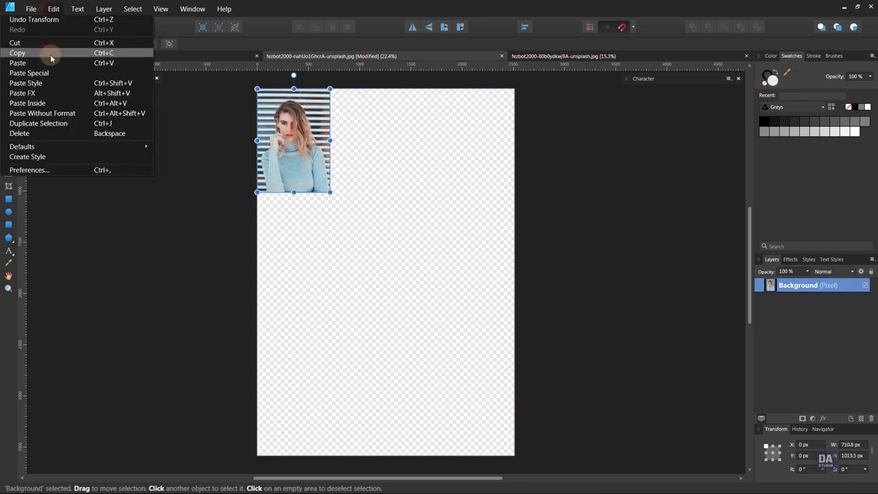
click(48, 53)
Paste the model photo inside the grey tilted frame and resize it to show her face
click(86, 55)
click(427, 241)
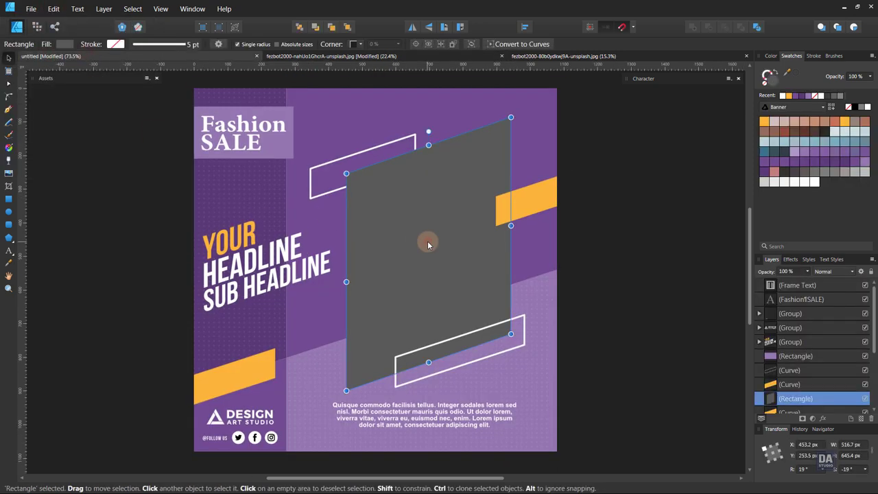
click(54, 9)
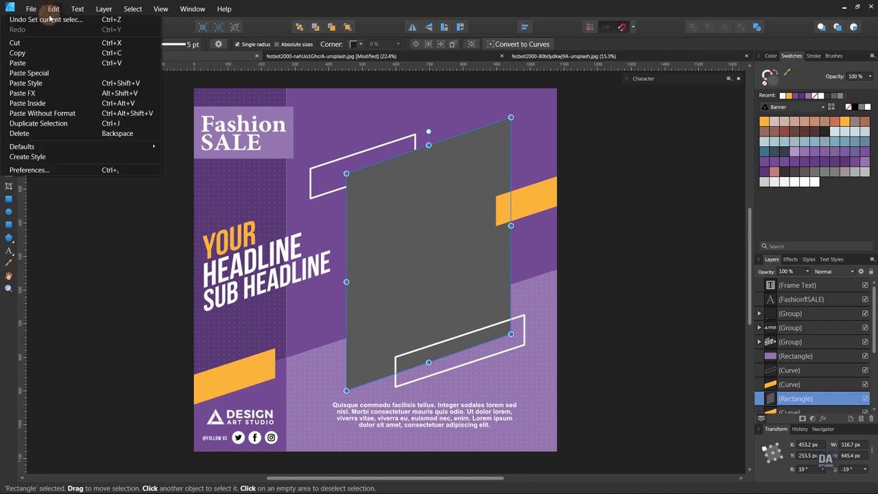
click(44, 104)
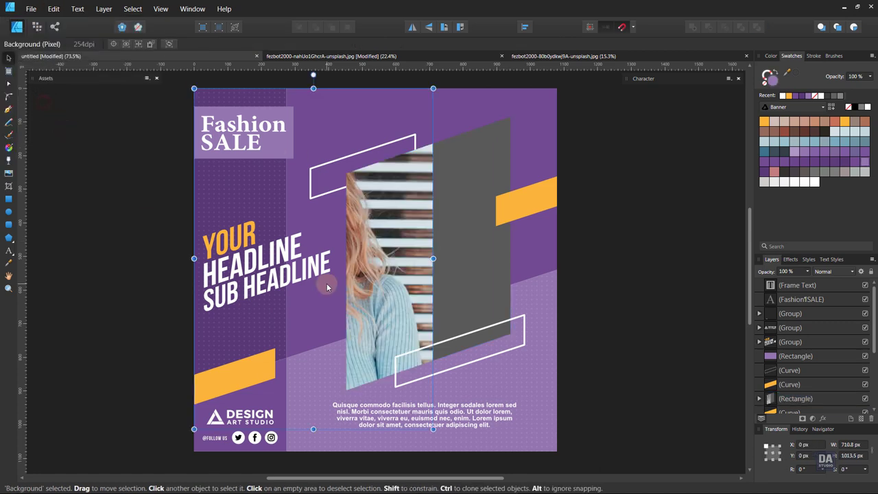
drag(327, 291, 453, 312)
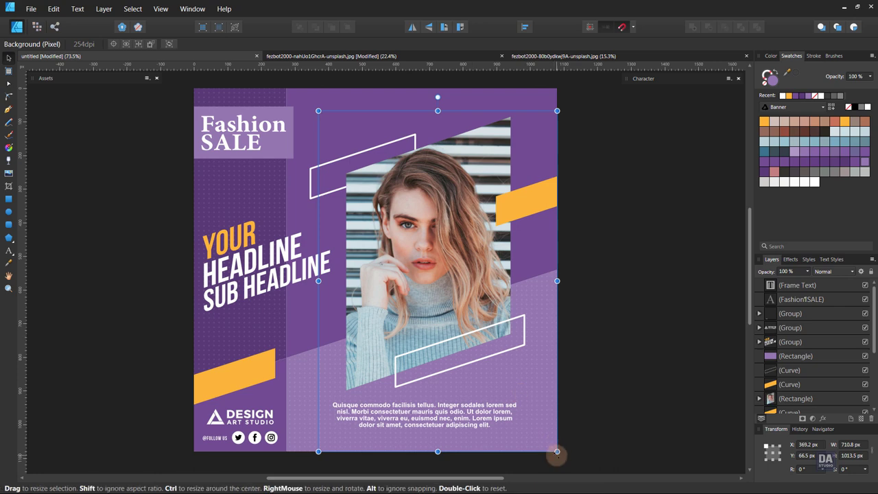
drag(557, 452, 518, 397)
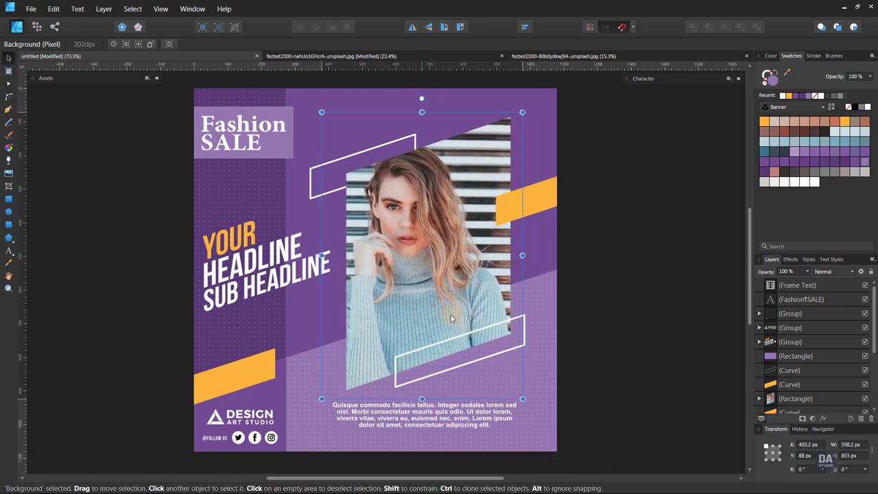
mouse_move(433, 308)
mouse_down()
mouse_move(446, 324)
mouse_move(446, 313)
mouse_up()
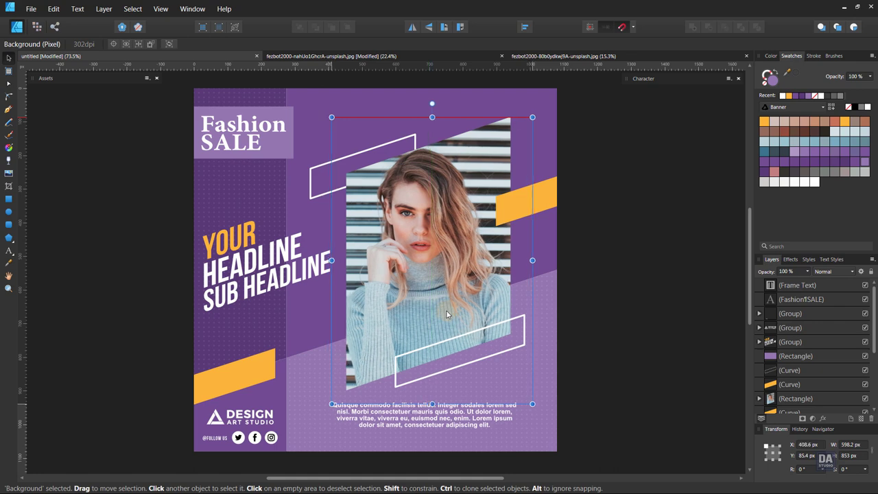
click(617, 342)
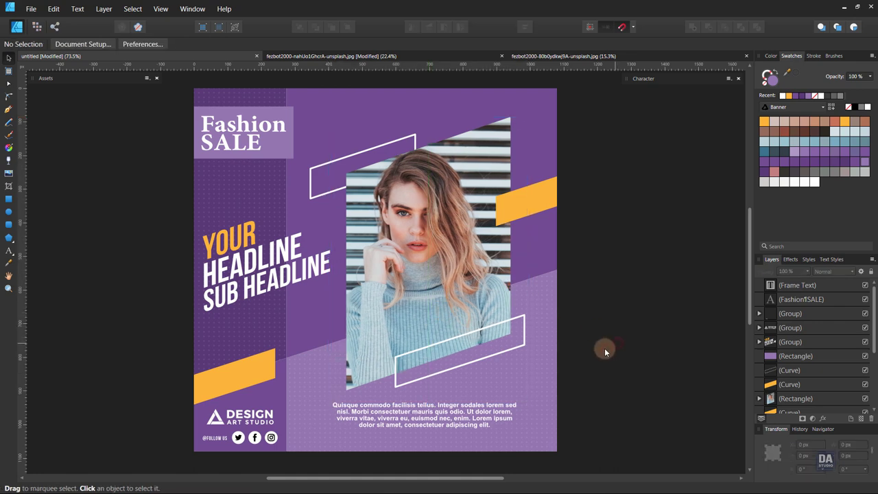
Zoom out, nudge the model photo a few pixels right, and bring up the city skyline document
key(z)
mouse_move(488, 314)
mouse_down()
mouse_move(431, 296)
mouse_move(453, 299)
mouse_up()
key(v)
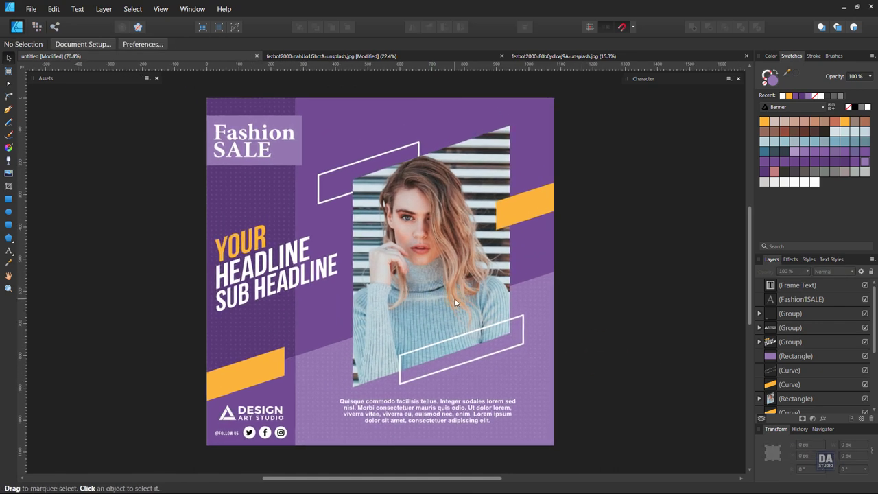
click(455, 301)
drag(453, 295, 450, 296)
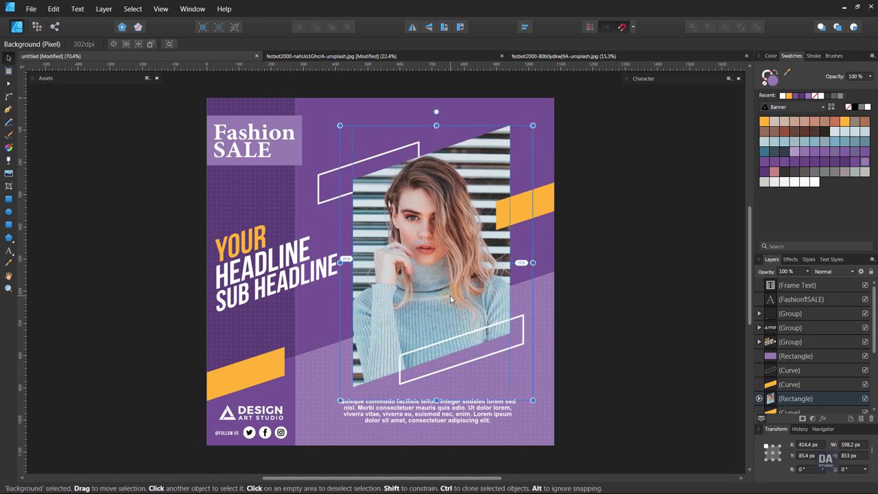
drag(450, 295, 452, 295)
click(627, 330)
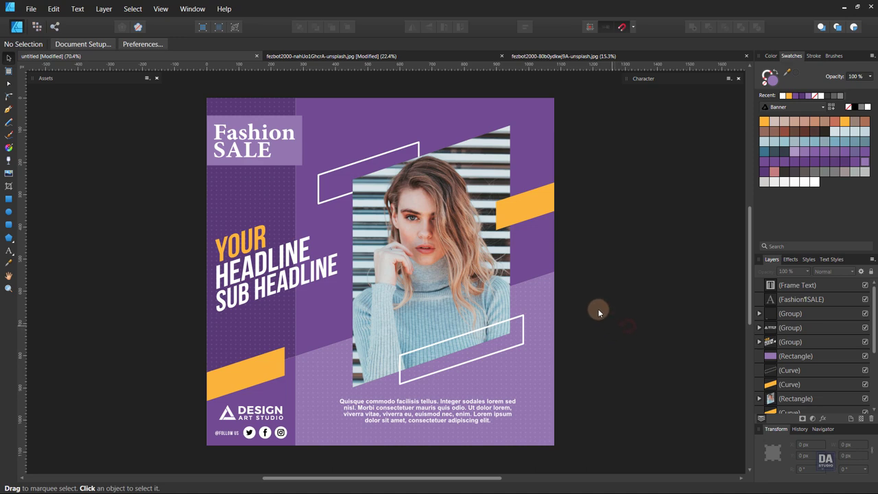
click(521, 56)
Unlock, shrink and copy the city skyline photo
click(520, 233)
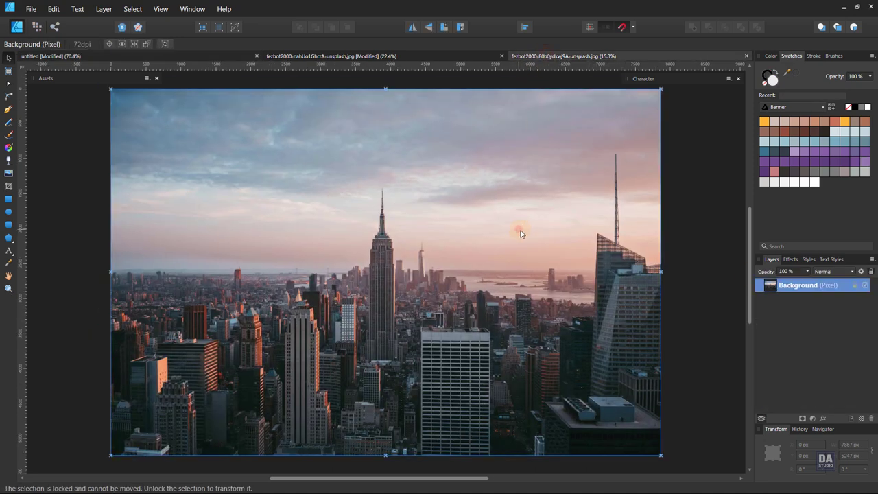
click(857, 287)
drag(660, 454, 310, 171)
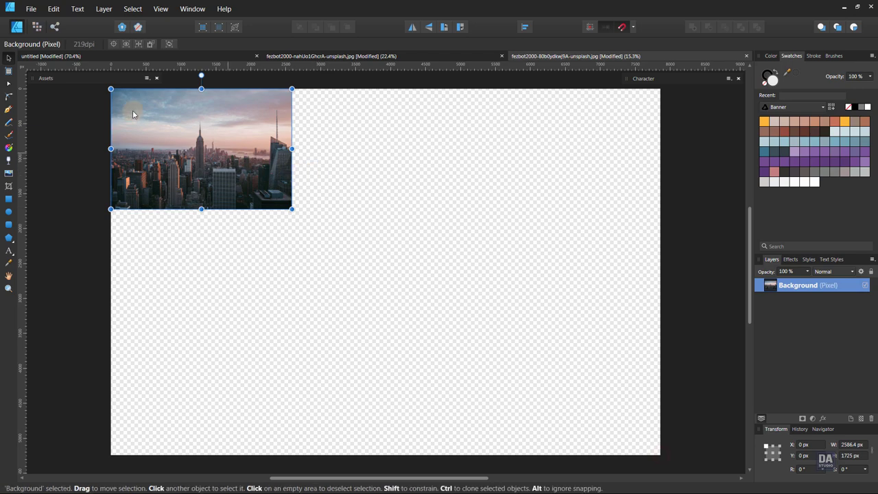
click(53, 9)
click(55, 53)
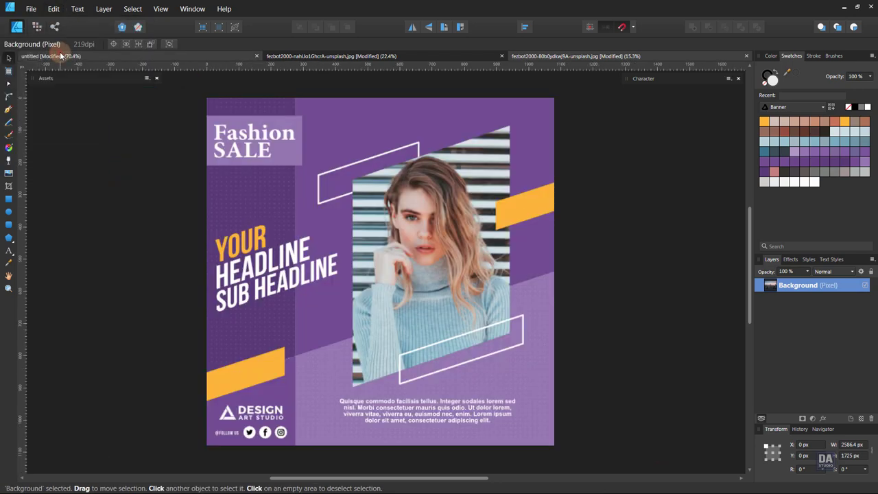
Paste the skyline inside the purple background shape, then reposition and shrink it to fit
click(349, 113)
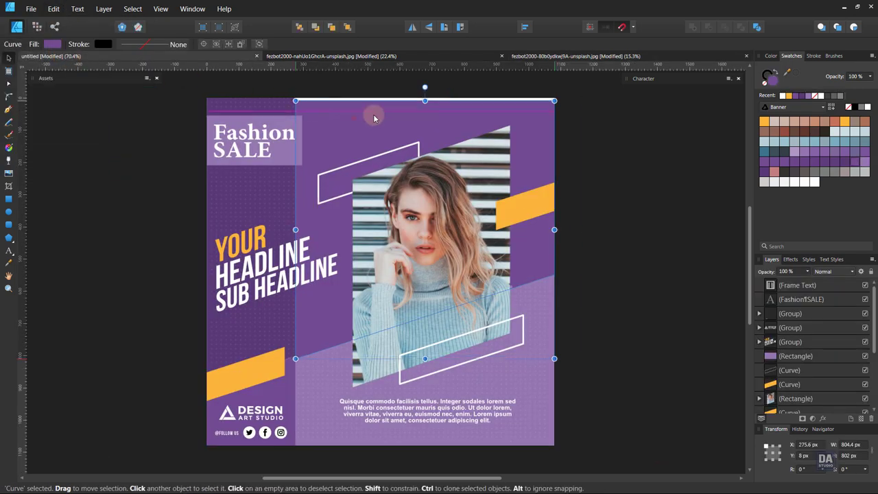
click(55, 10)
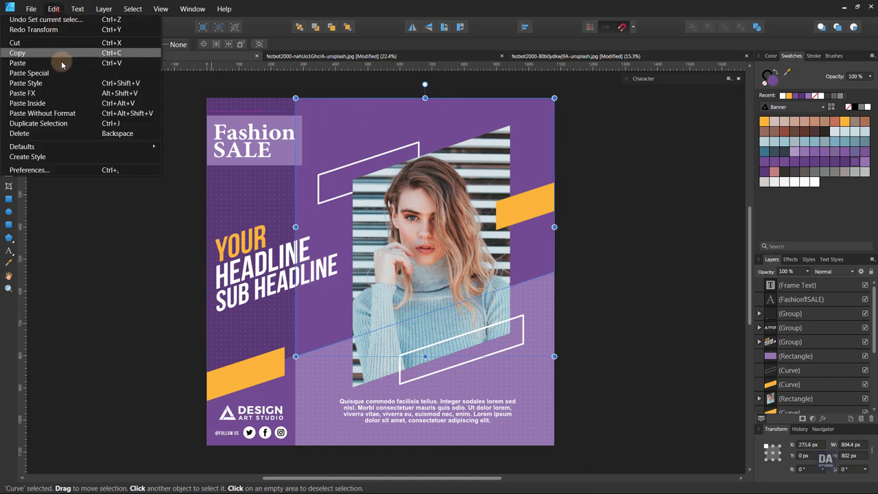
click(55, 99)
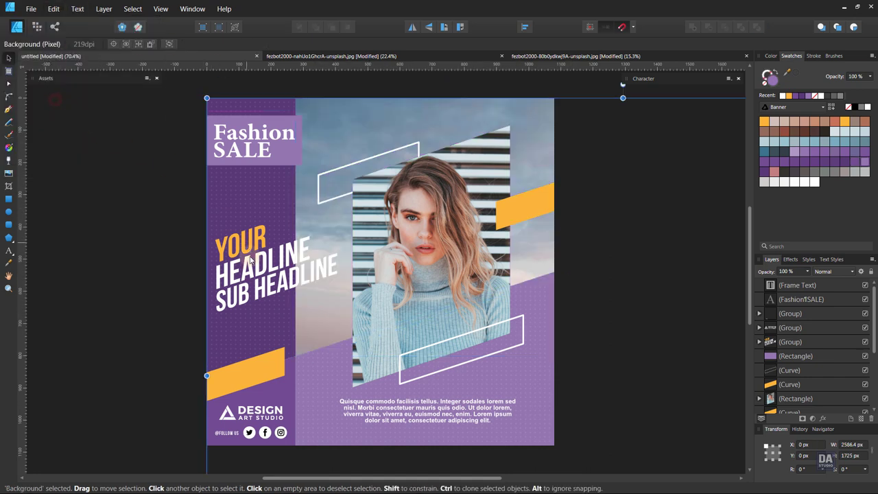
scroll(256, 271, down, 3)
drag(348, 339, 371, 337)
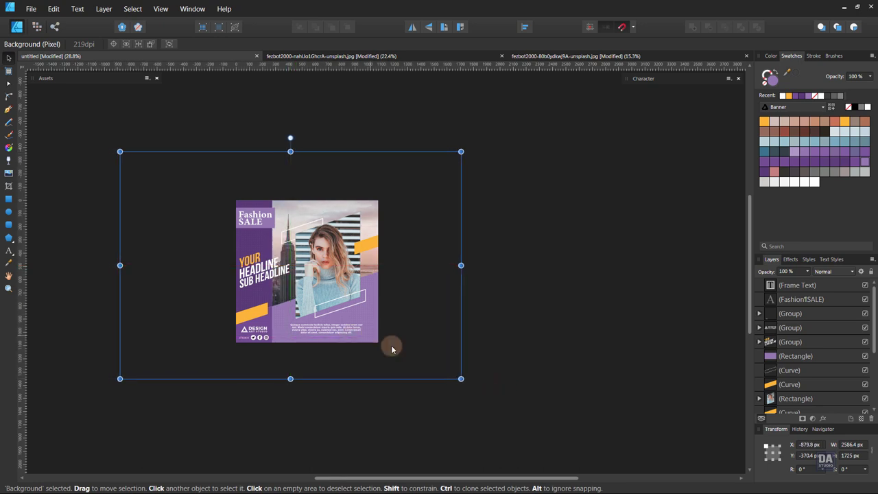
mouse_move(461, 379)
mouse_down()
mouse_move(384, 329)
mouse_move(405, 330)
mouse_up()
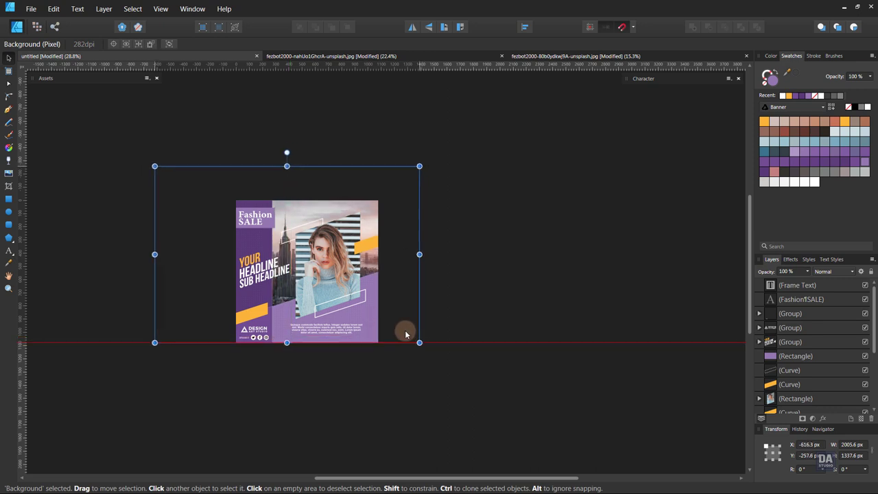
click(441, 326)
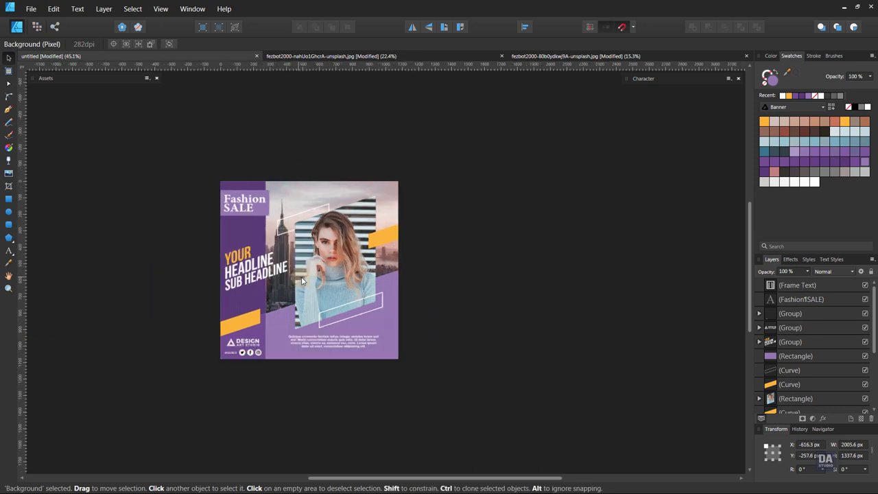
ctrl+scroll(309, 268, up, 5)
Set the skyline layer to Luminosity blend mode at 25% opacity
drag(406, 237, 400, 235)
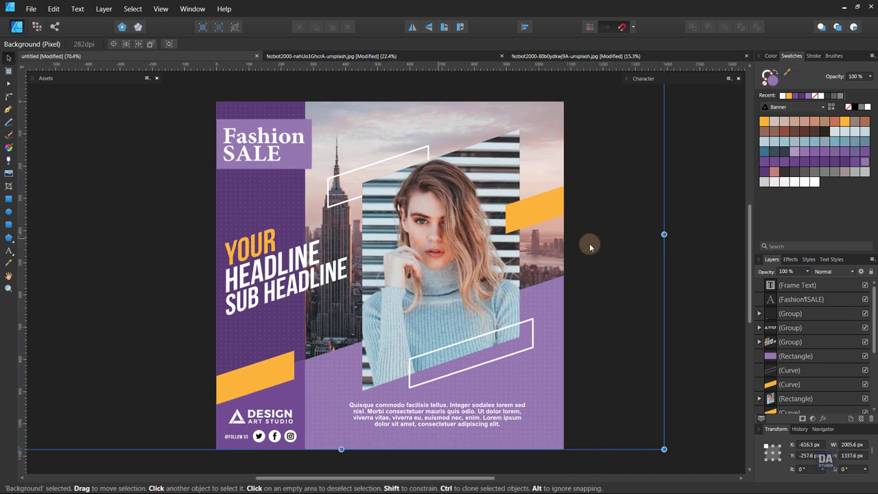
click(822, 271)
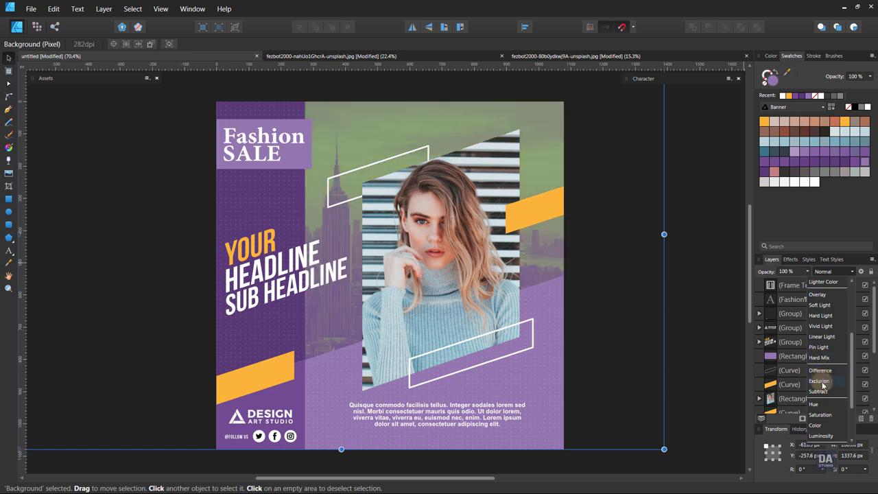
click(819, 437)
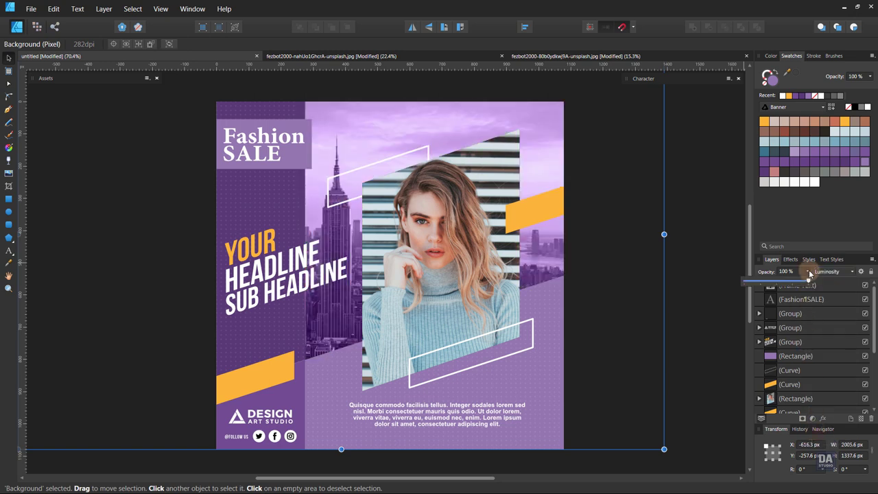
drag(788, 284, 761, 281)
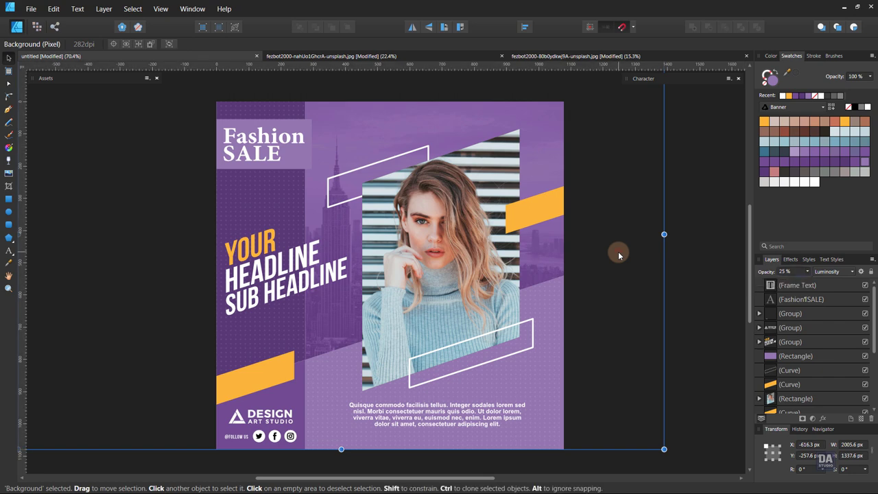
Switch to Pixel Persona, pick the Erase Brush and confirm 0% hardness, then return to Move
click(36, 27)
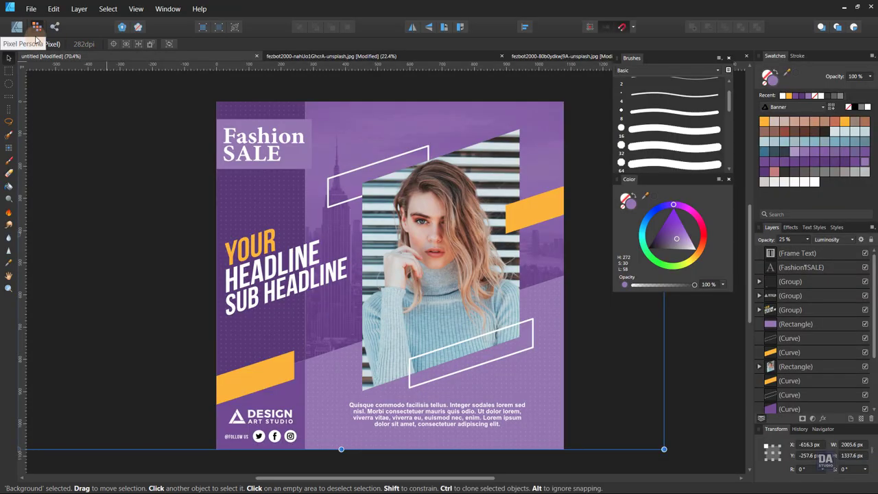
click(10, 176)
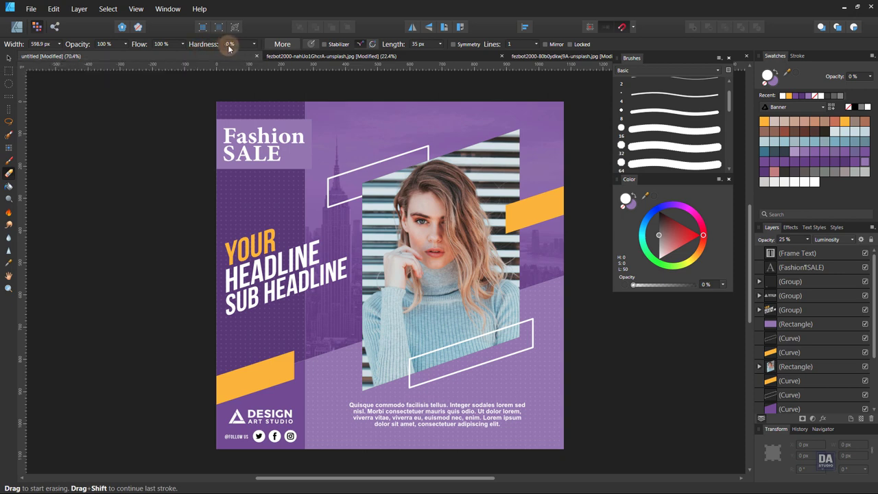
click(254, 44)
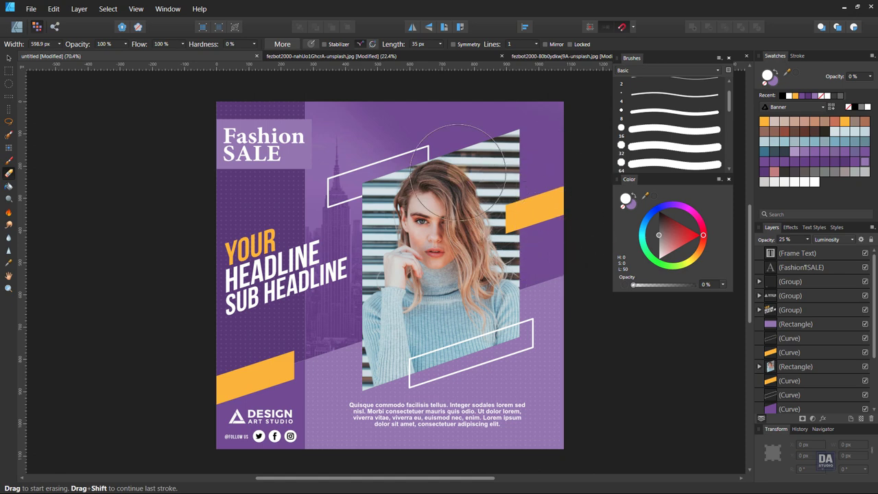
click(9, 58)
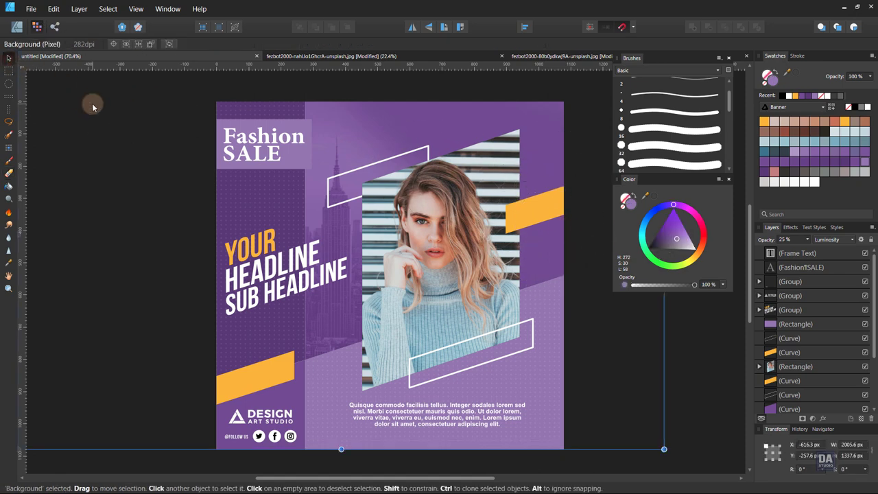
Return to Designer Persona, deselect the skyline, and zoom to review the Fashion SALE poster
click(17, 27)
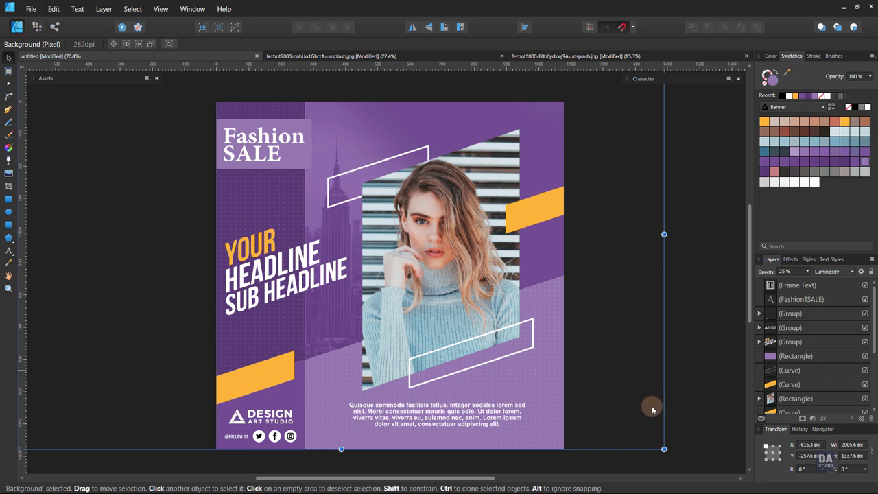
click(714, 429)
scroll(585, 358, down, 1)
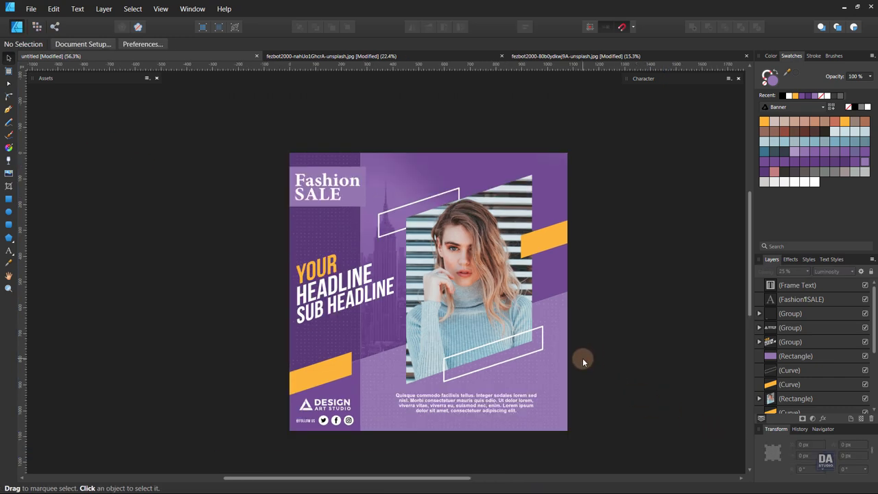
scroll(569, 363, up, 2)
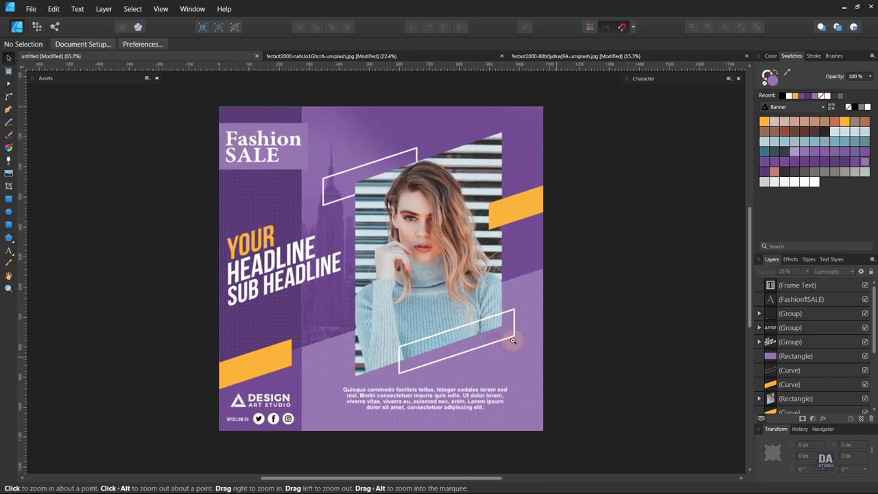